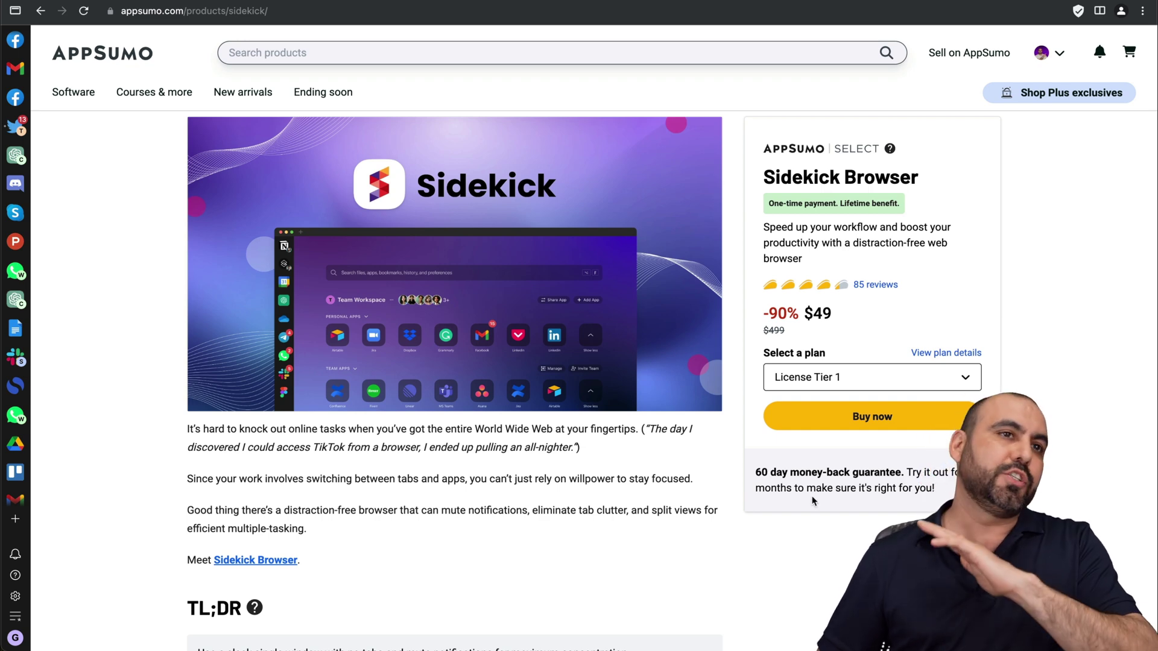
# Scroll the Sidekick Browser deal down to its TL;DR summary beside the $49 License Tier 1 offer.
pyautogui.scroll(-15, 811, 496)
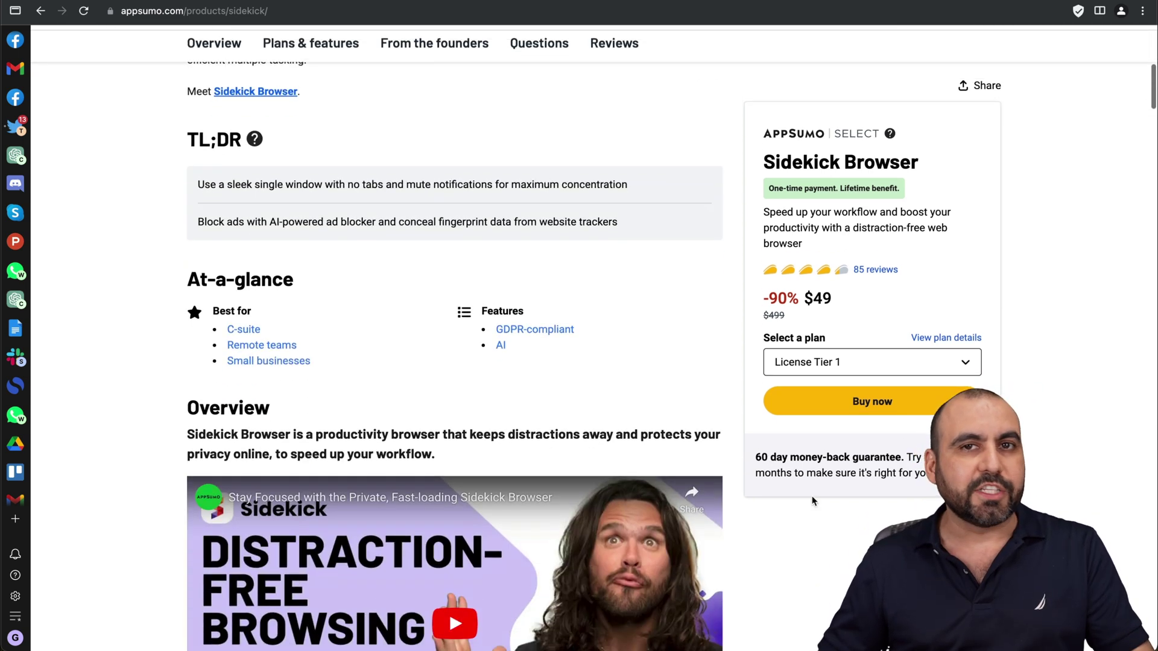
pyautogui.scroll(-20, 812, 496)
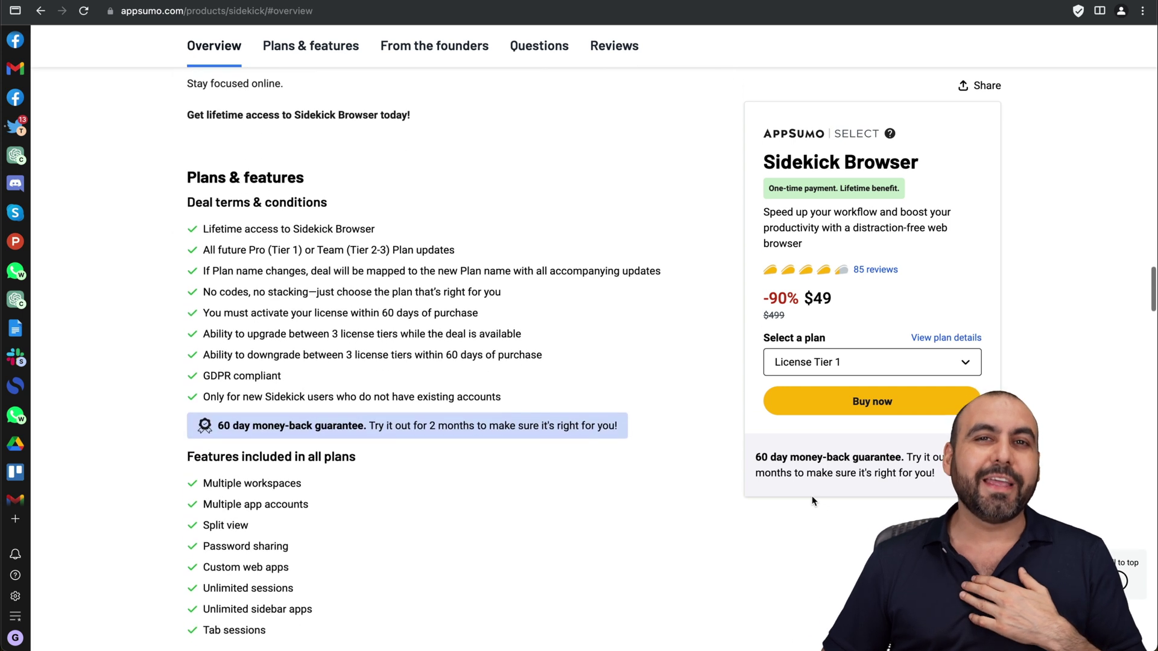
pyautogui.scroll(-5, 812, 496)
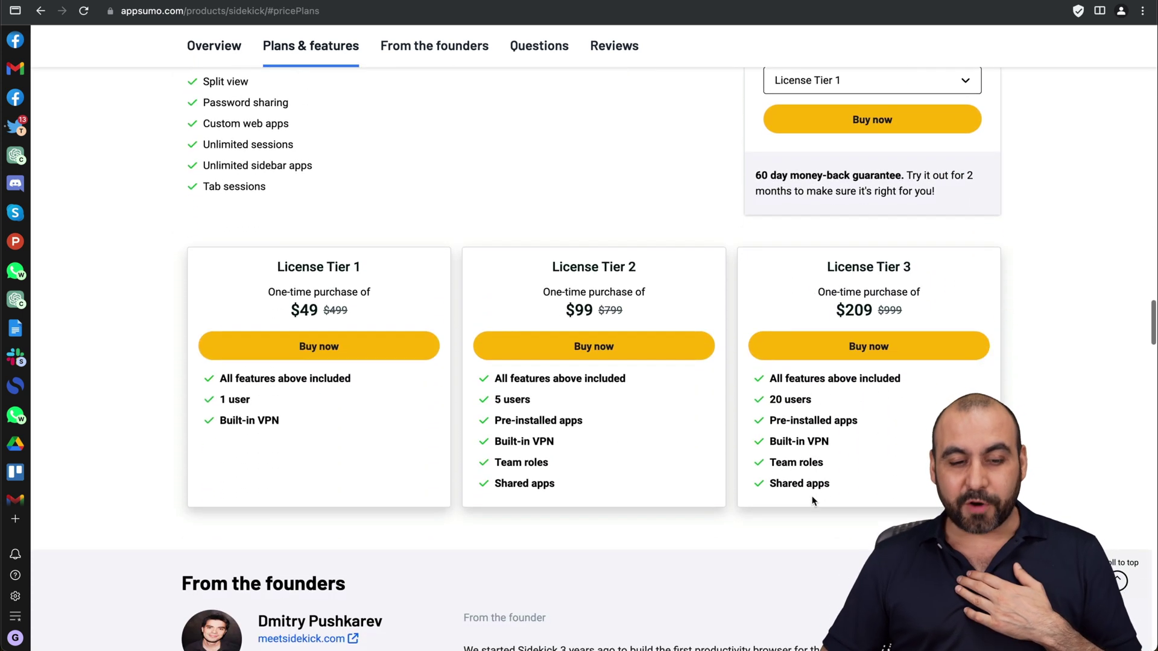
pyautogui.moveTo(218, 420); pyautogui.dragTo(281, 422)
pyautogui.click(281, 422)
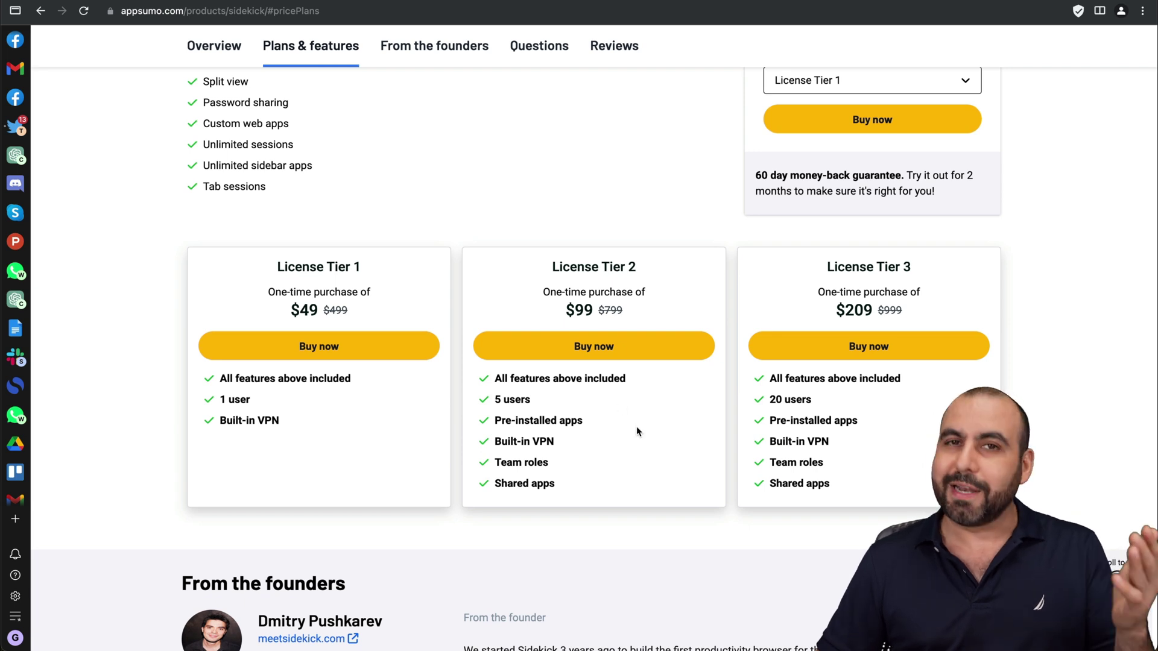
pyautogui.scroll(15, 636, 426)
pyautogui.moveTo(614, 627)
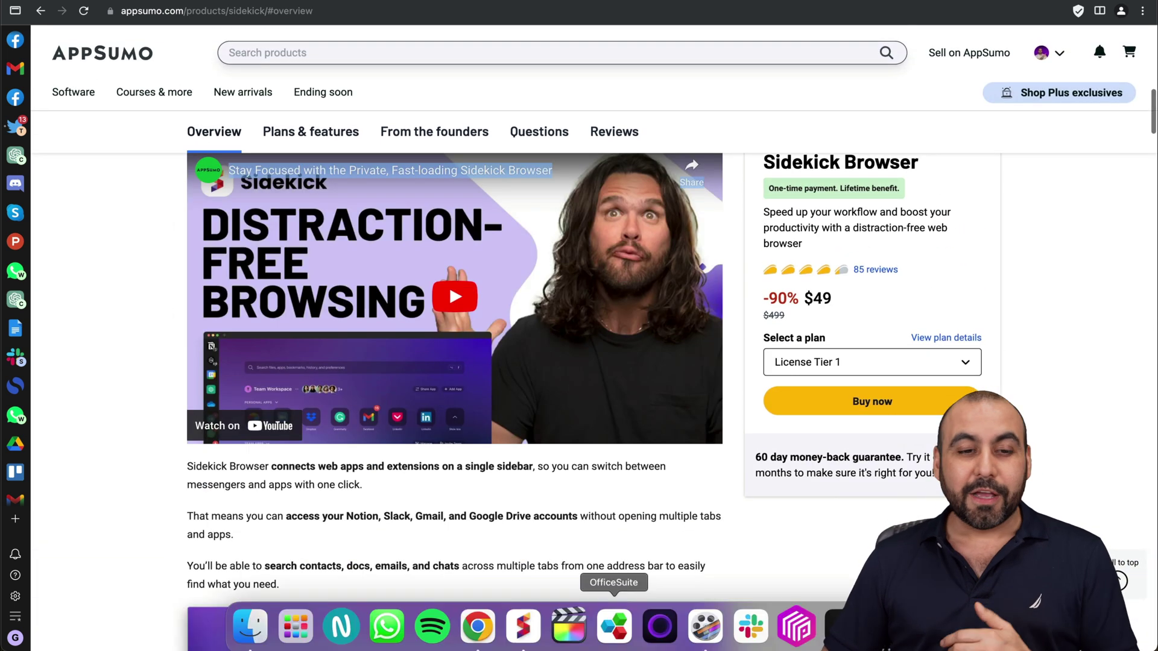
pyautogui.scroll(-2, 558, 579)
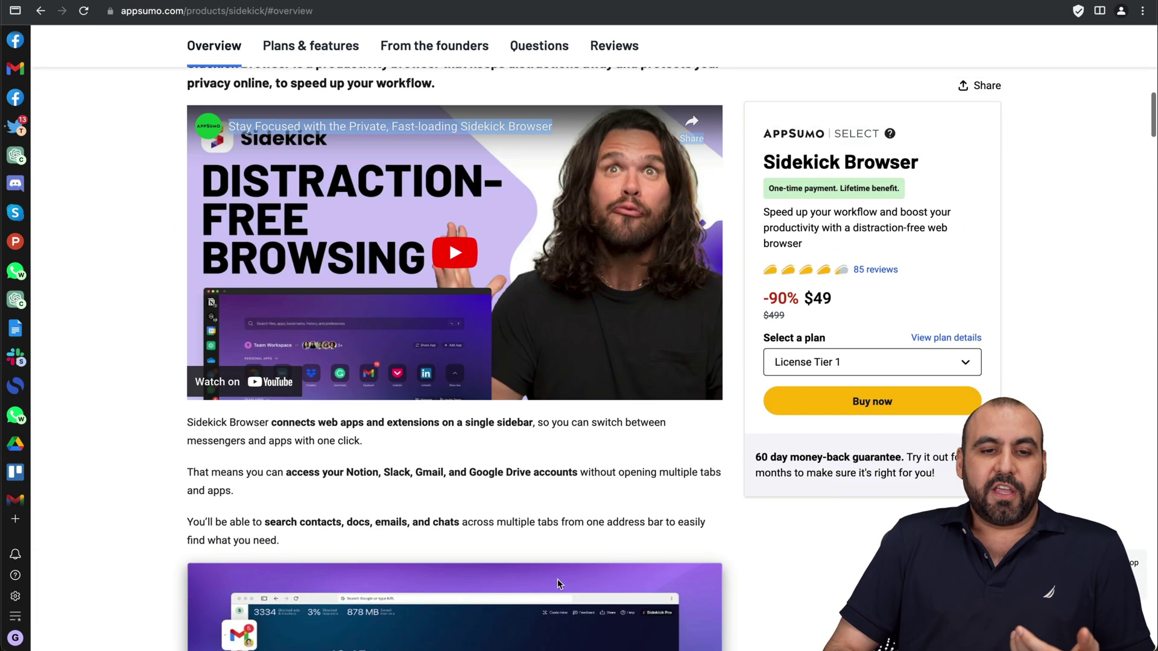
pyautogui.scroll(-1, 557, 579)
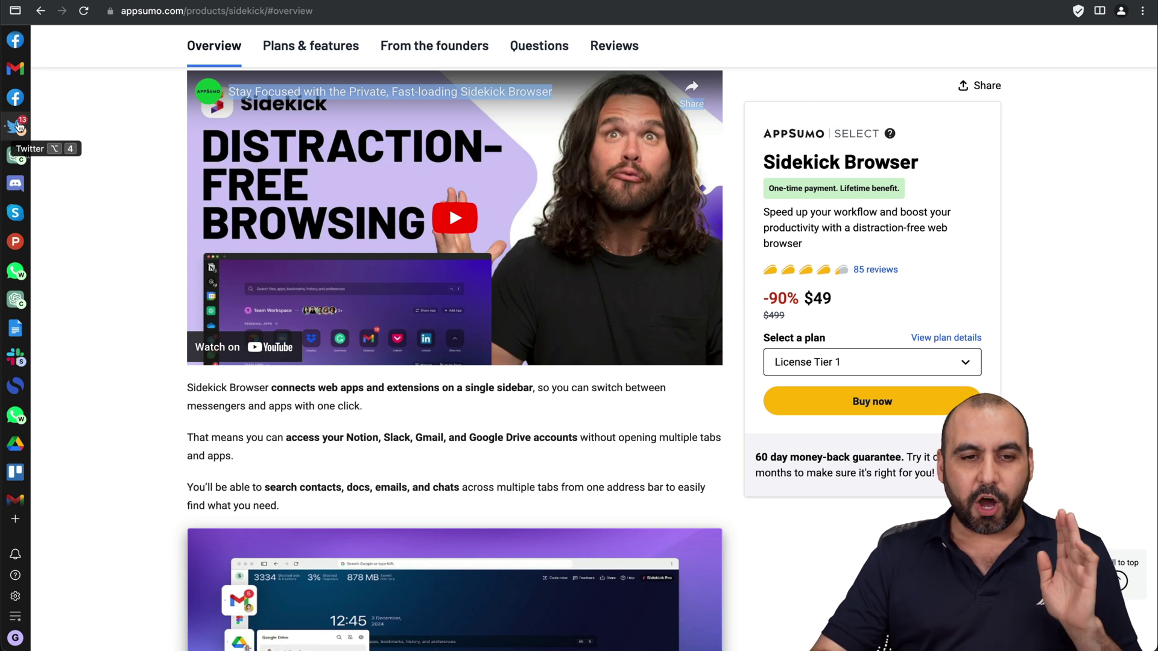
# Switch the sidebar Twitter app to the second Twitter account.
pyautogui.click(18, 126)
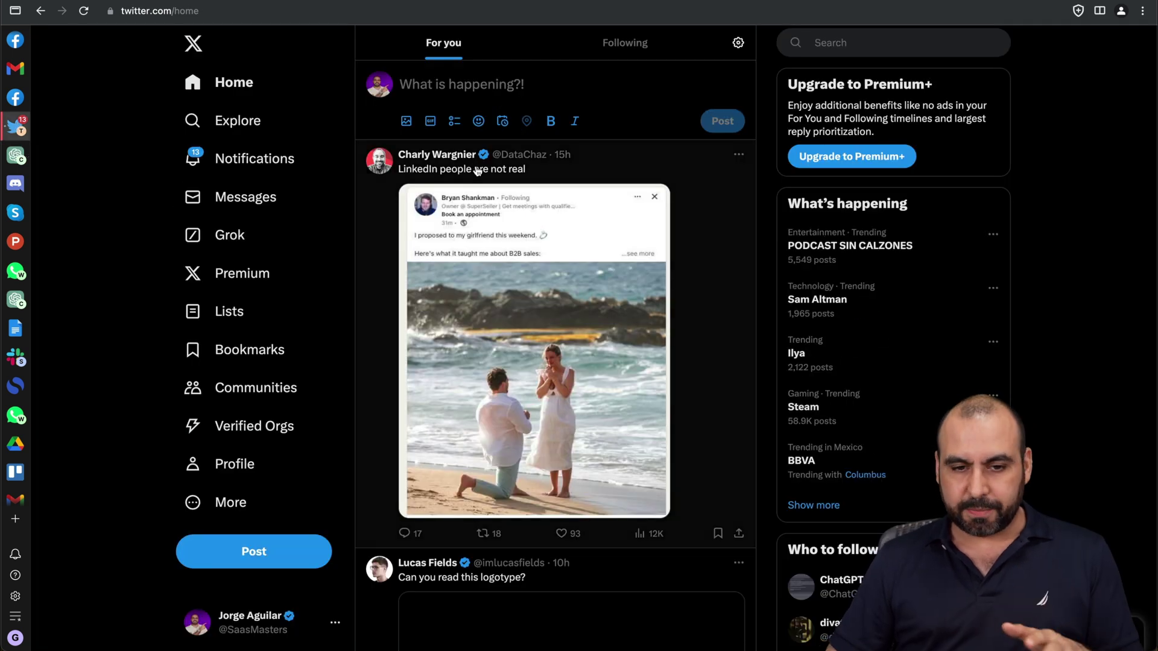
pyautogui.click(16, 127)
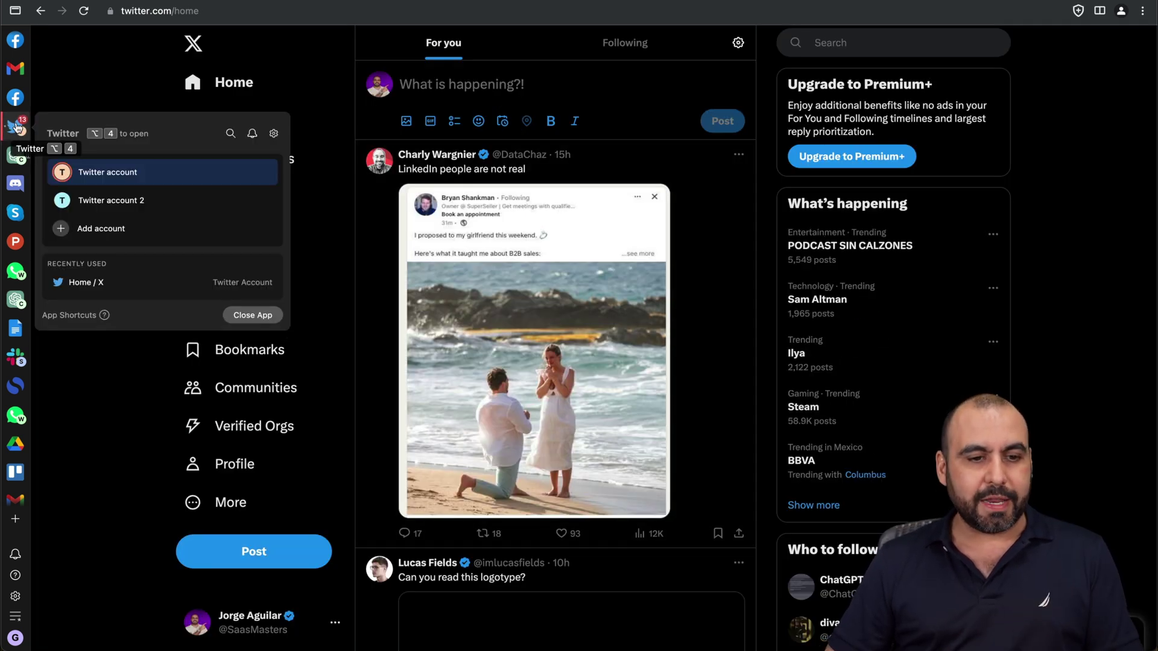
pyautogui.click(118, 201)
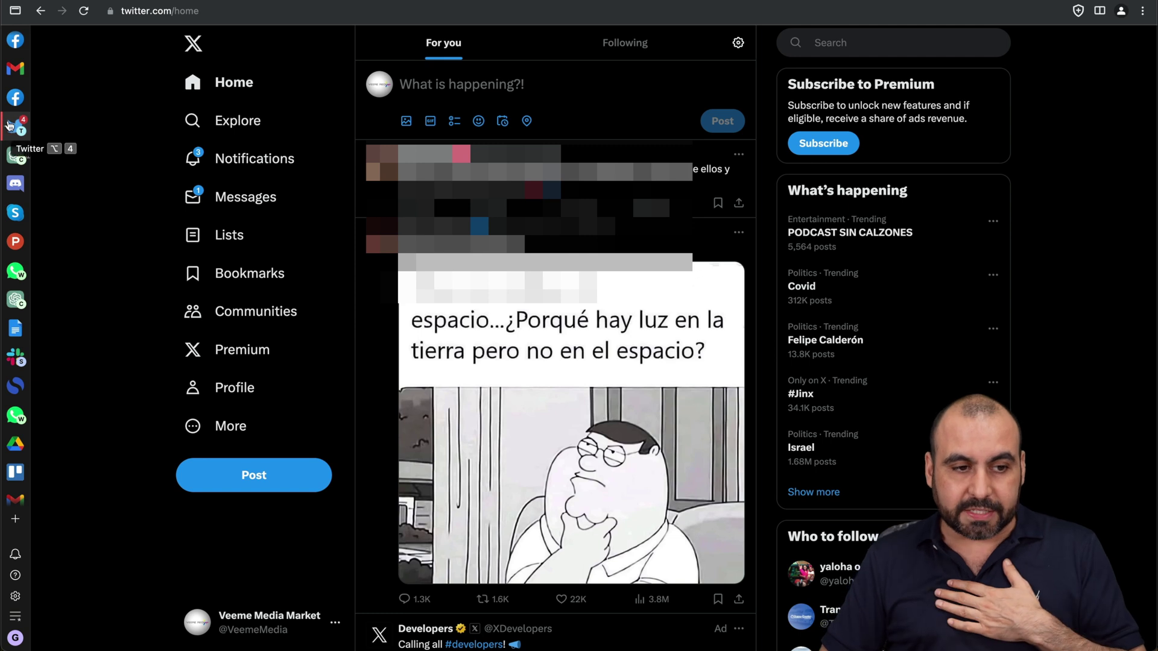
# Look over the Twitter app's own settings, then bring up the browser's Appearance settings.
pyautogui.moveTo(18, 130)
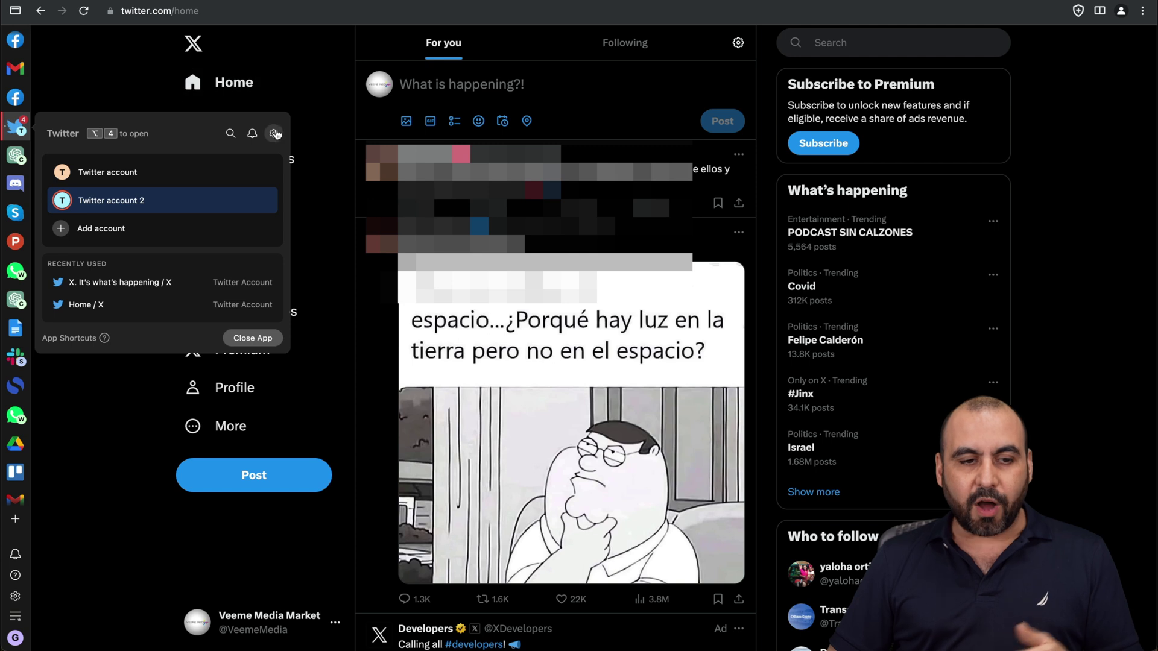
pyautogui.click(274, 133)
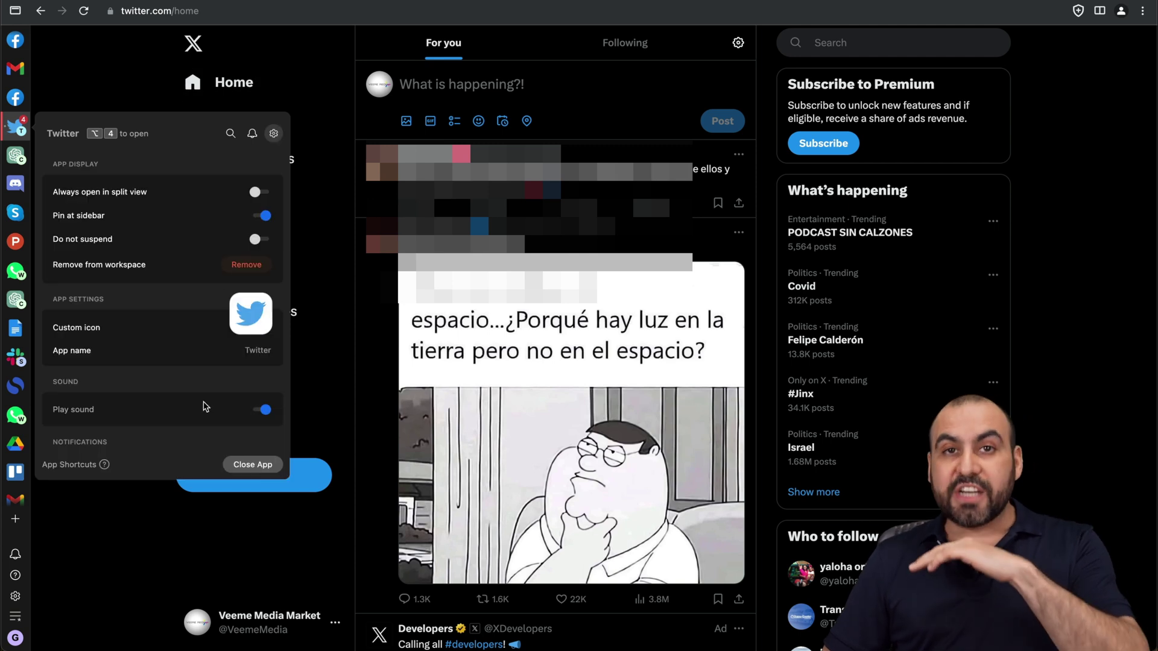
pyautogui.click(131, 518)
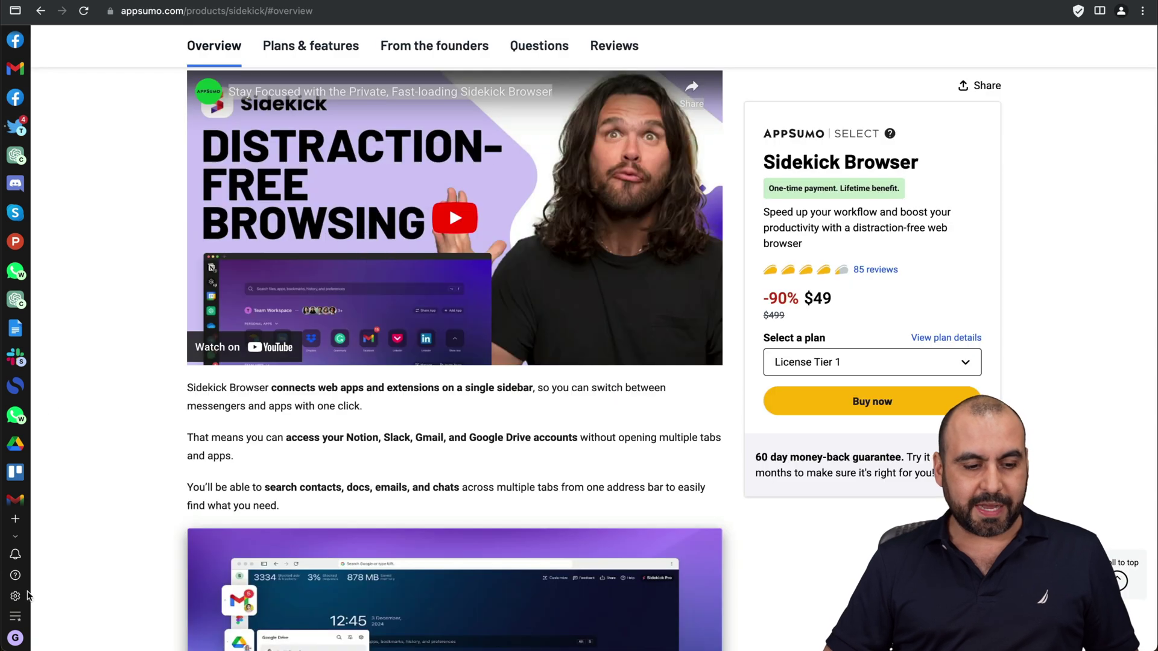
pyautogui.click(16, 596)
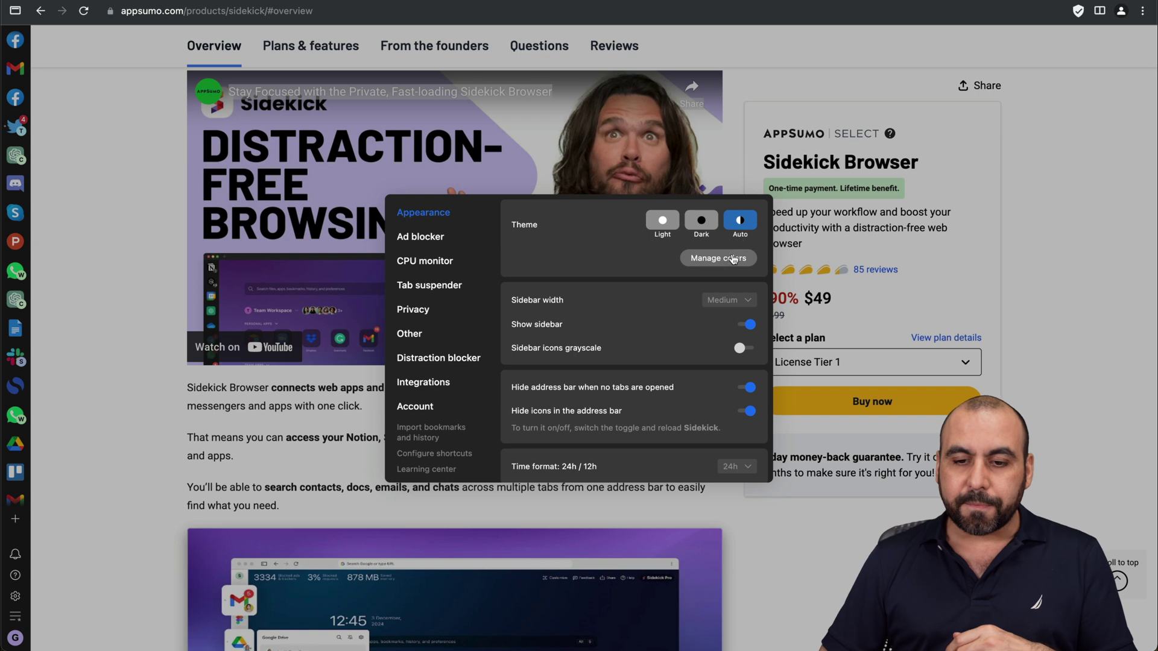
# Set the sidebar width to Small and toggle grayscale icons on and back off.
pyautogui.scroll(-1, 710, 292)
pyautogui.scroll(-2, 710, 292)
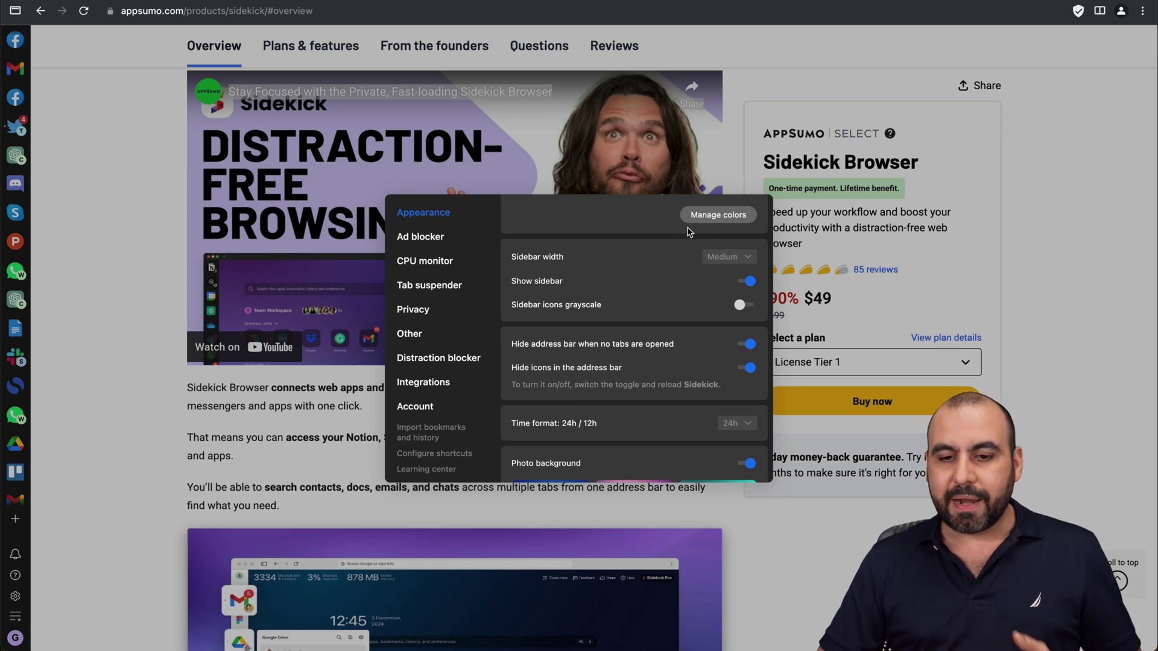
pyautogui.click(725, 257)
pyautogui.click(722, 272)
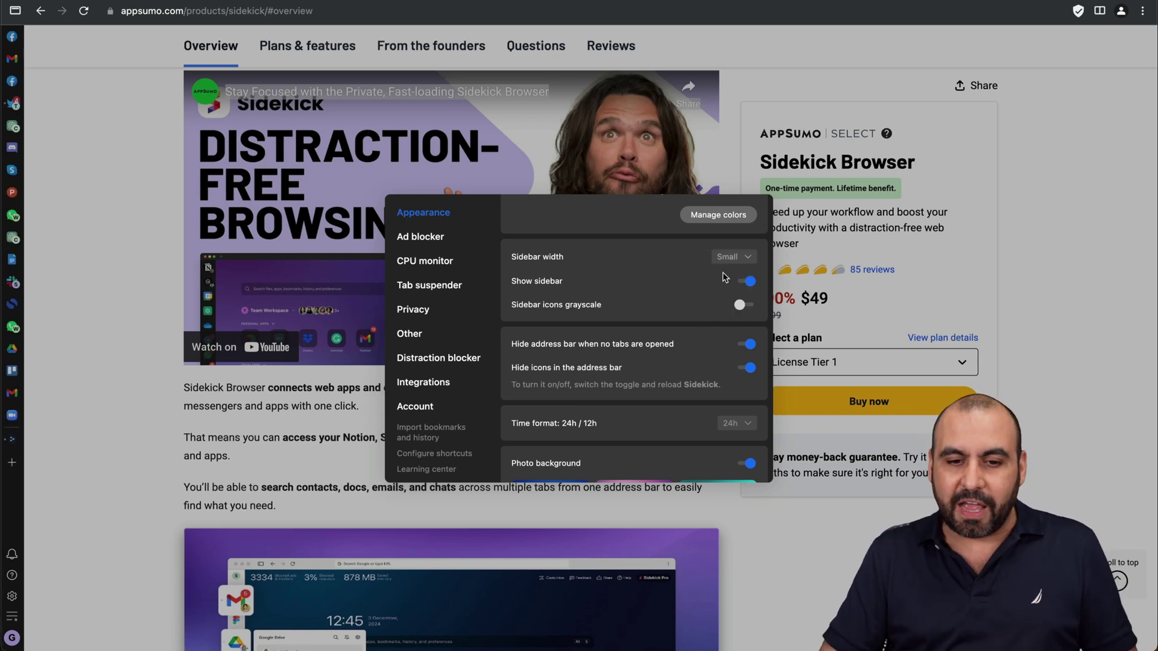
pyautogui.click(745, 305)
pyautogui.click(747, 306)
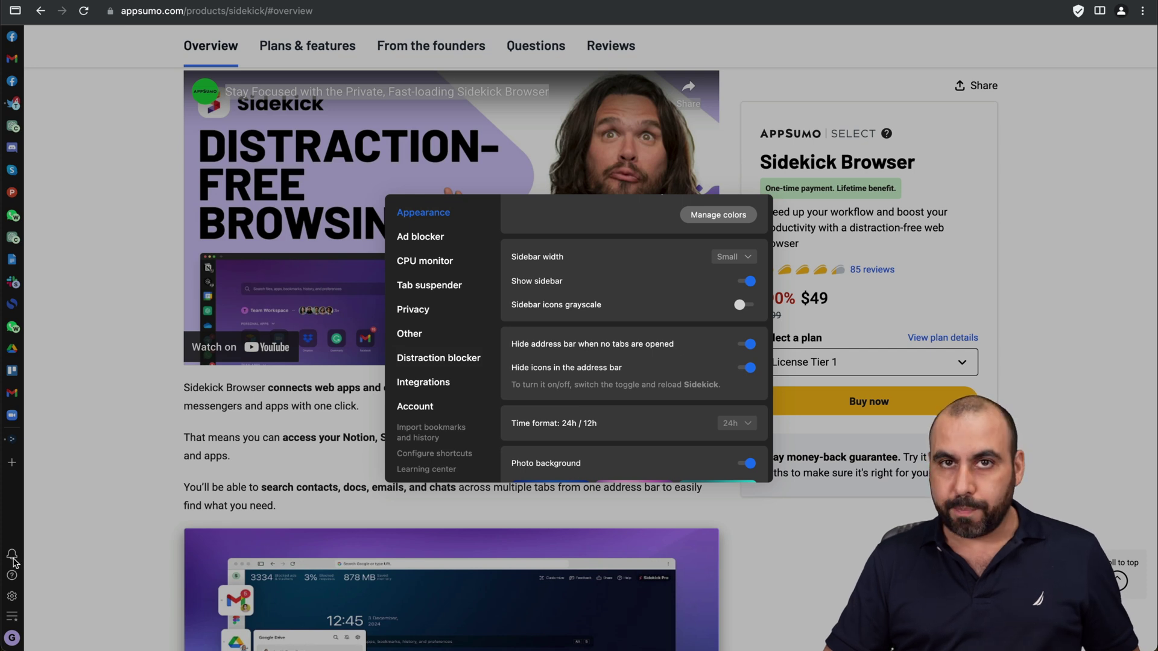
# Show the Ad blocker settings, with ads and trackers blocking on.
pyautogui.scroll(-2, 607, 396)
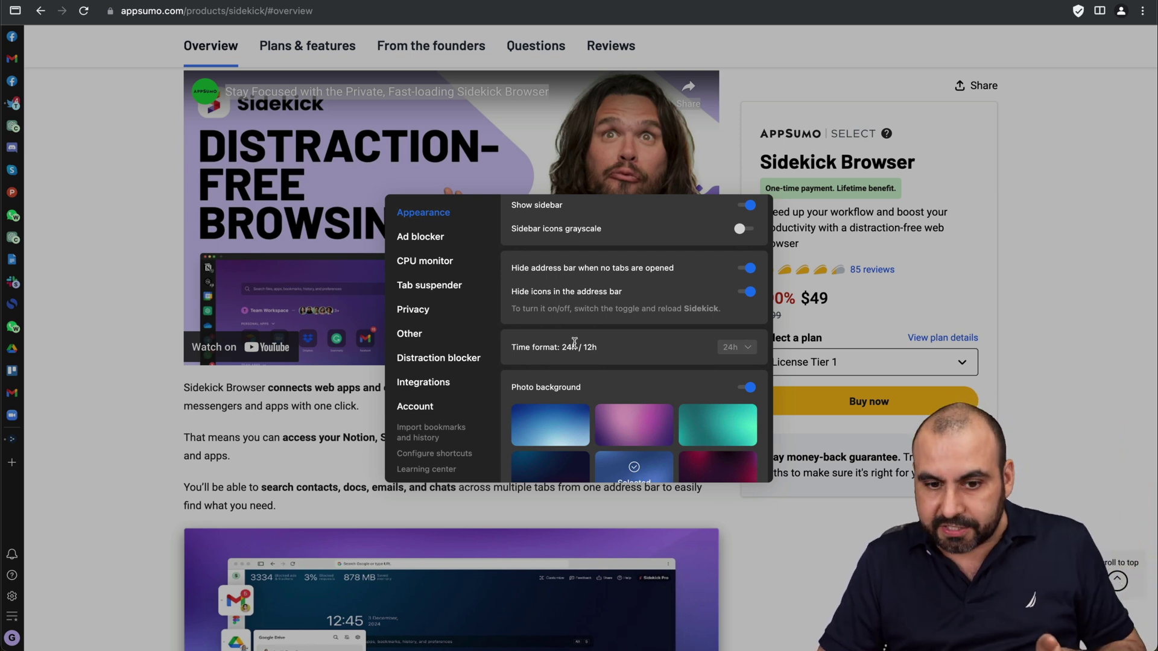
pyautogui.scroll(-1, 574, 343)
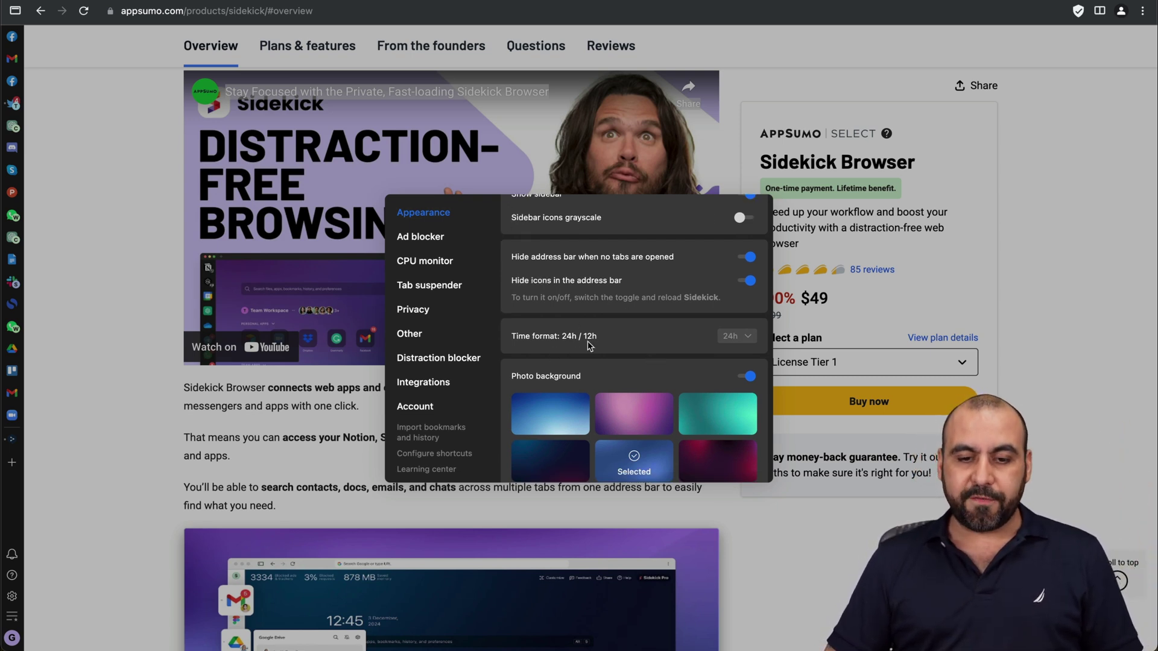
pyautogui.scroll(-4, 590, 345)
pyautogui.click(473, 237)
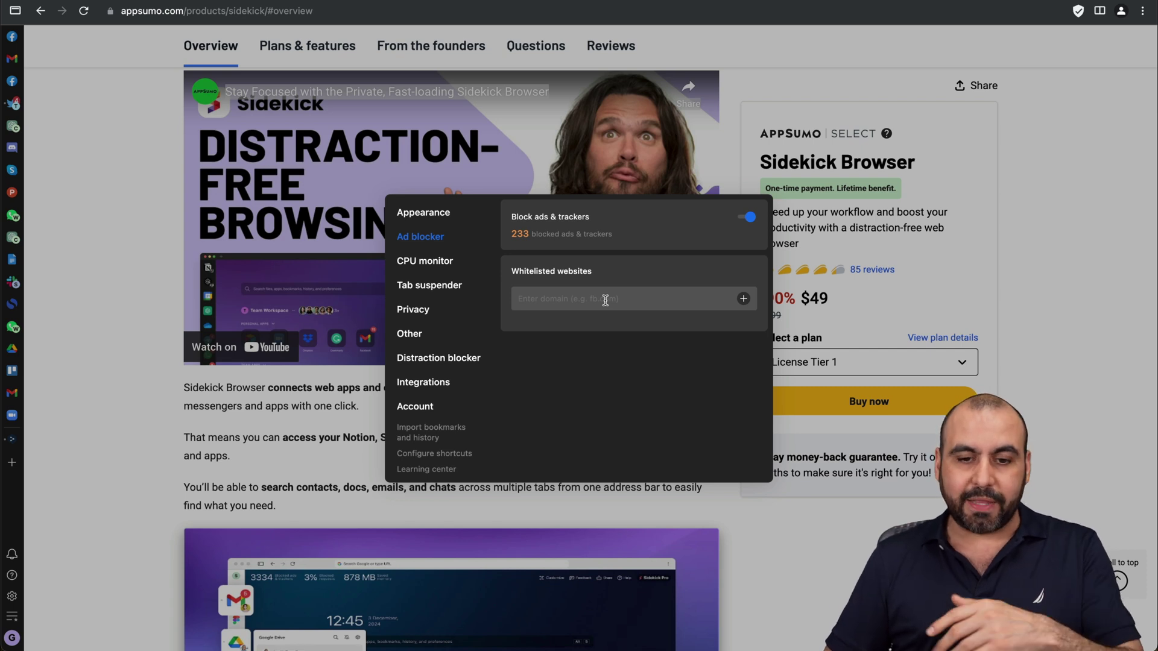
# Browse the CPU monitor, Tab suspender, Privacy, Other and Distraction blocker settings pages.
pyautogui.click(449, 263)
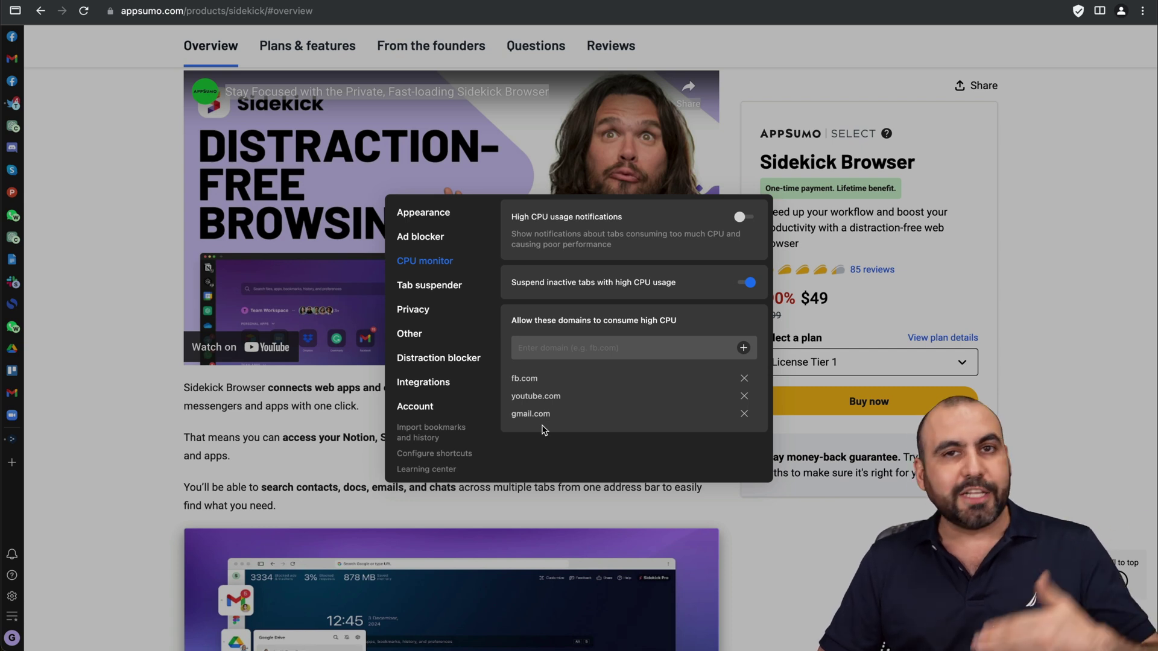
pyautogui.click(449, 292)
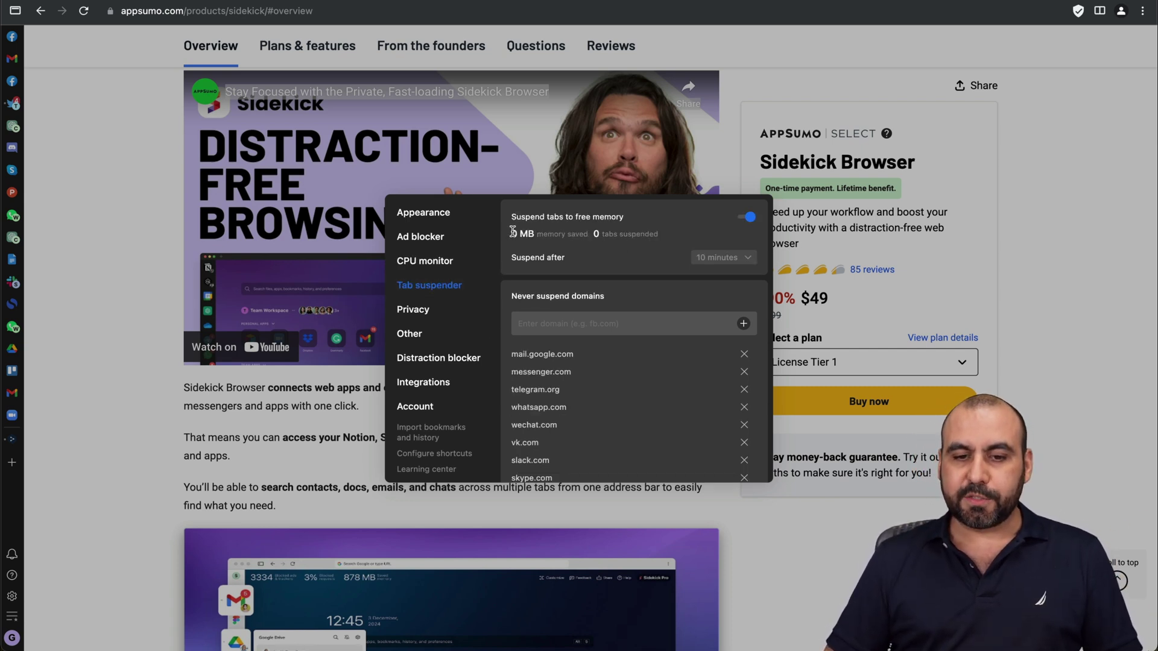
pyautogui.click(440, 309)
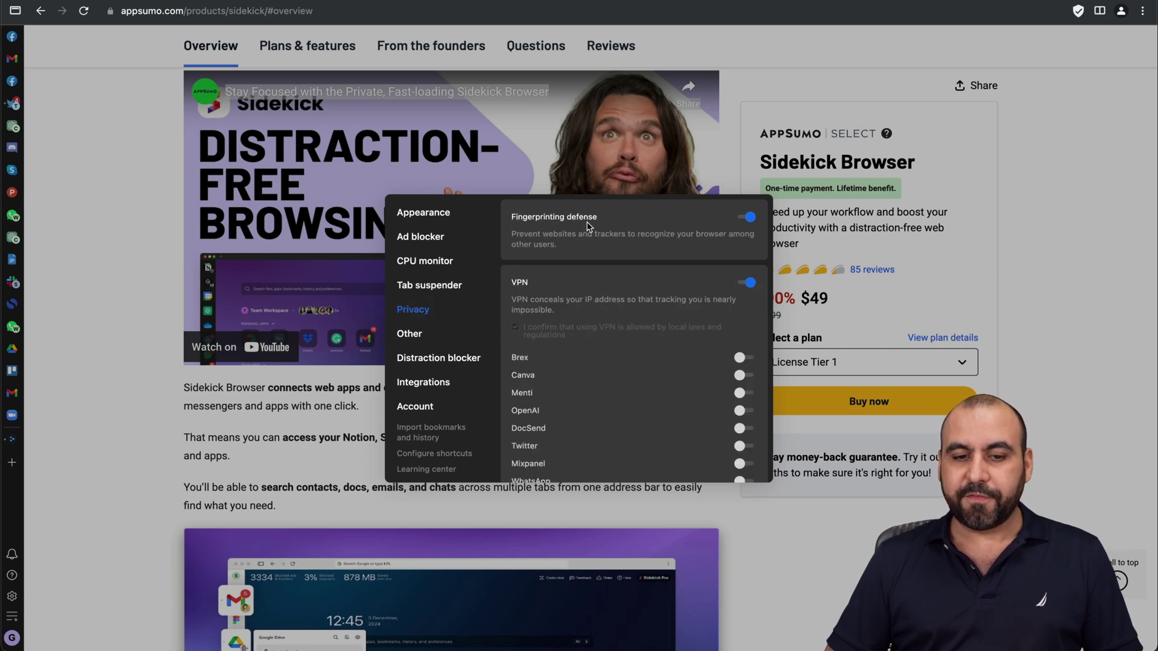
pyautogui.click(432, 344)
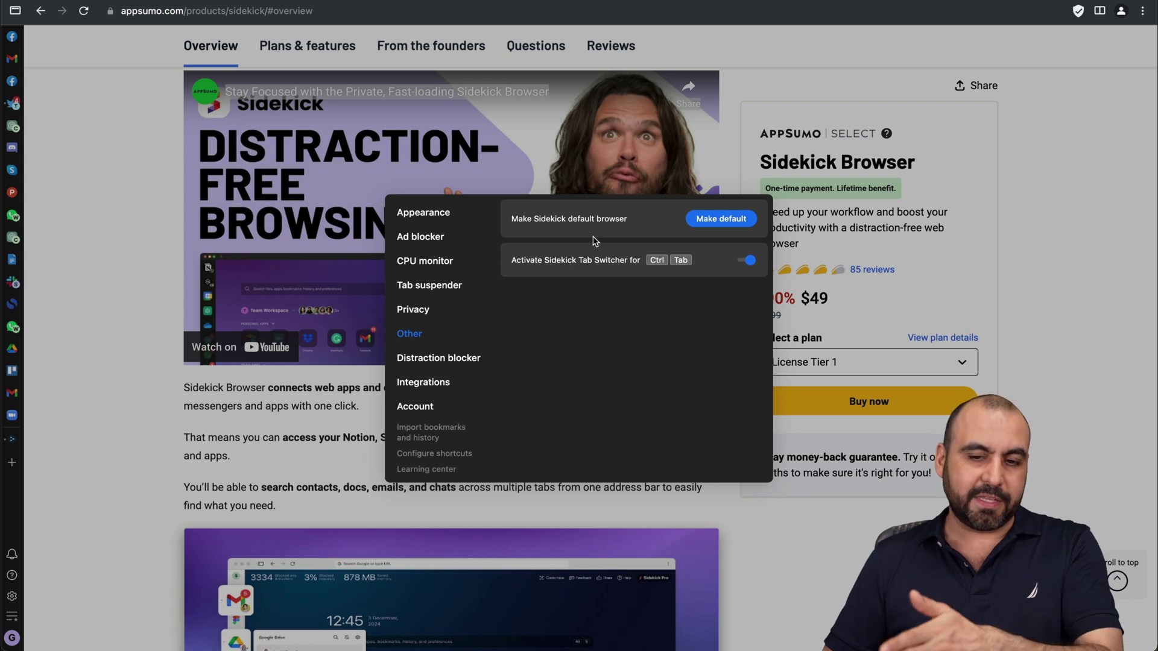
pyautogui.click(439, 360)
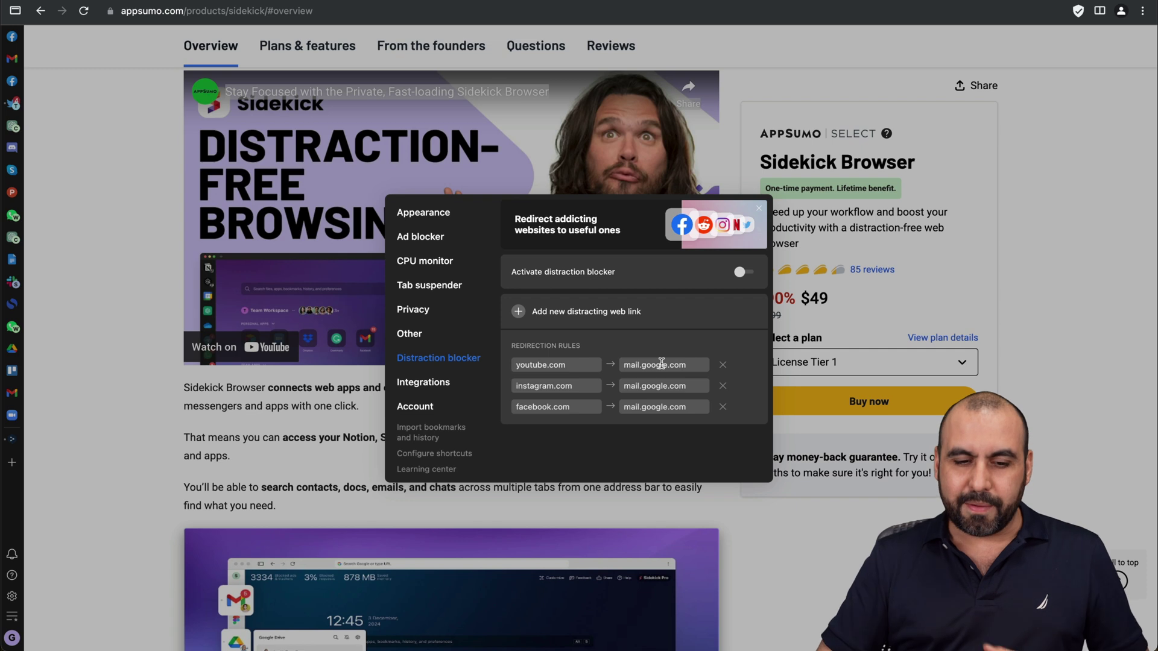
# Review the Integrations and Account plan pages, then close the settings window.
pyautogui.click(458, 382)
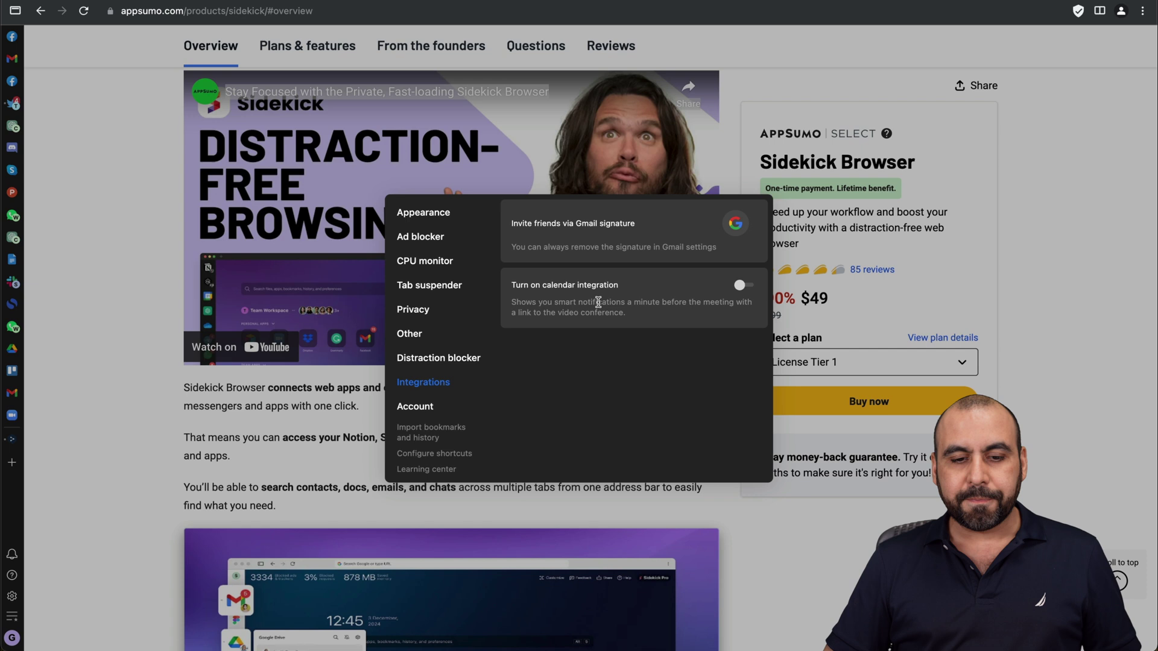
pyautogui.click(417, 406)
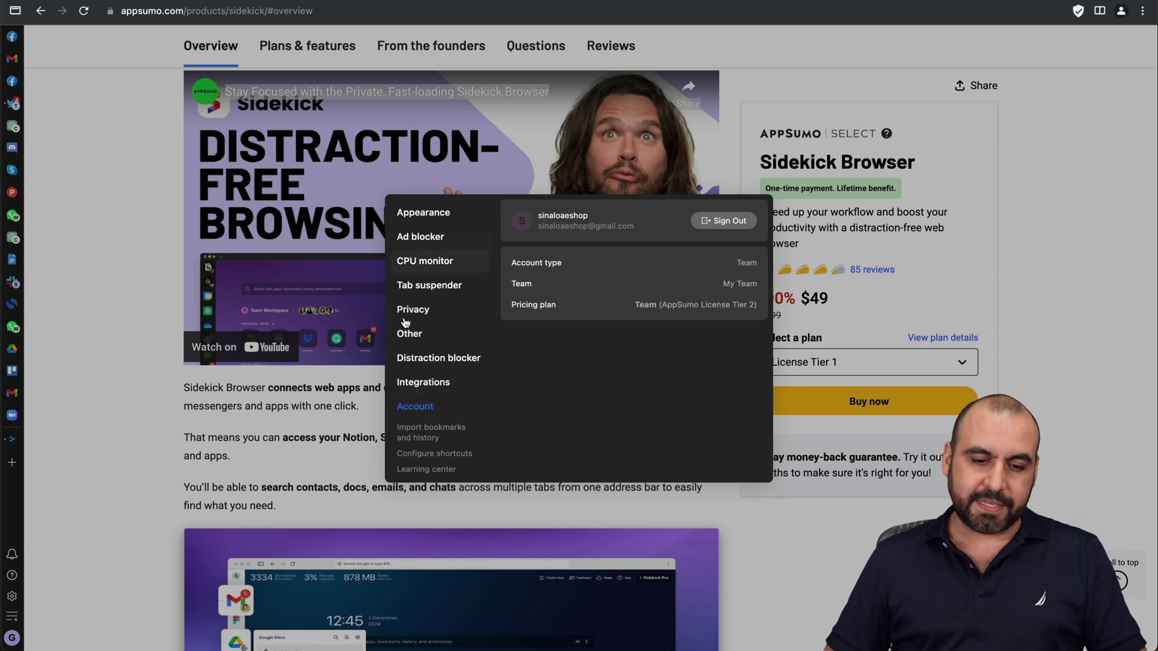
pyautogui.click(122, 415)
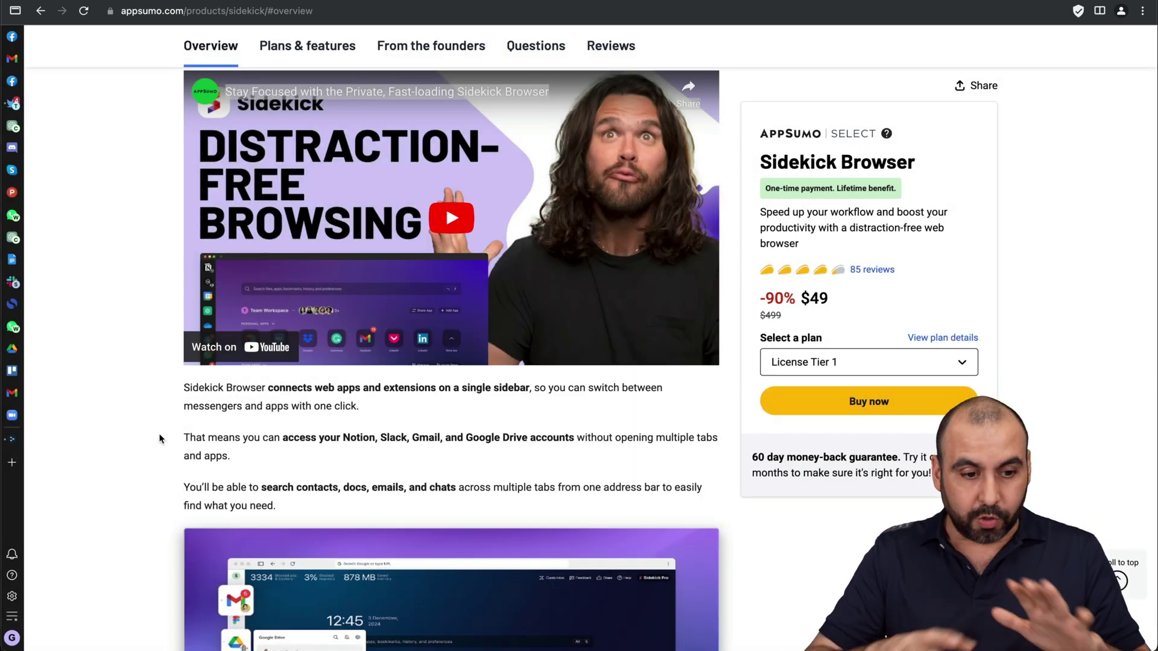
# Mute notifications until this evening and switch to the Twitter home feed.
pyautogui.click(12, 555)
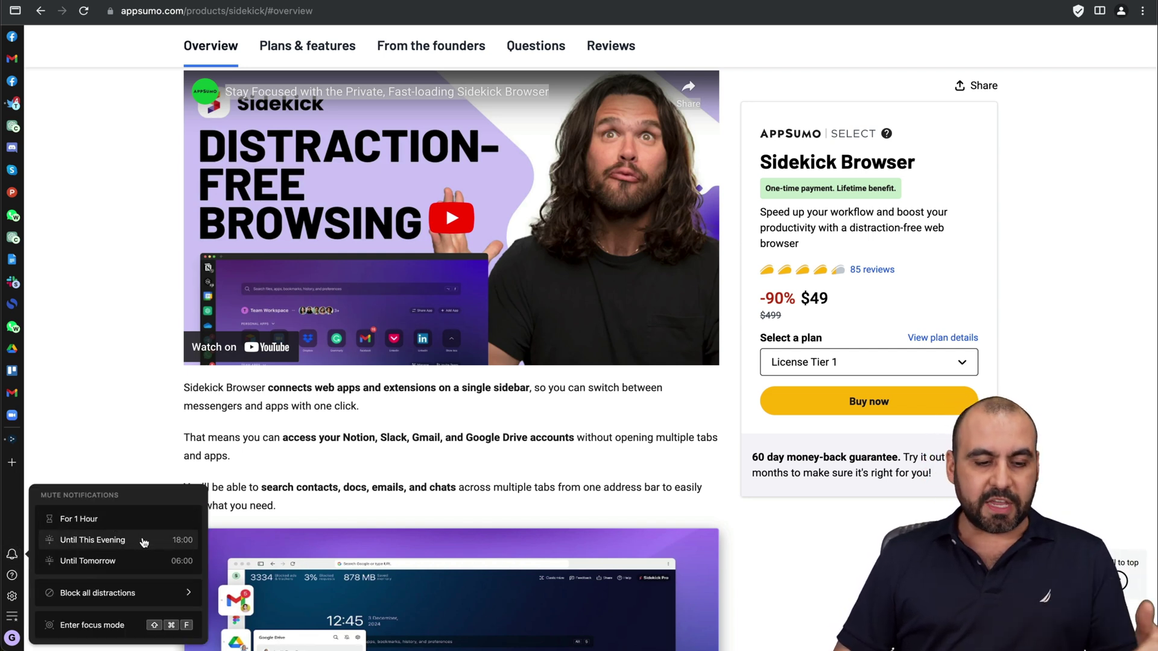
pyautogui.click(12, 556)
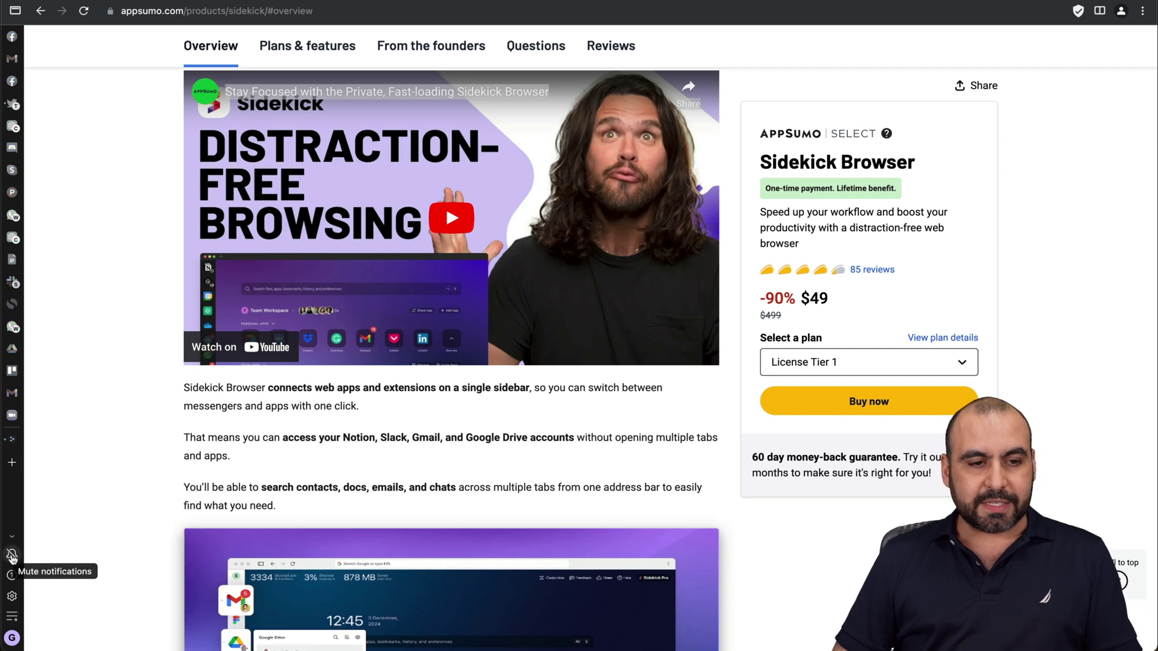
pyautogui.click(15, 104)
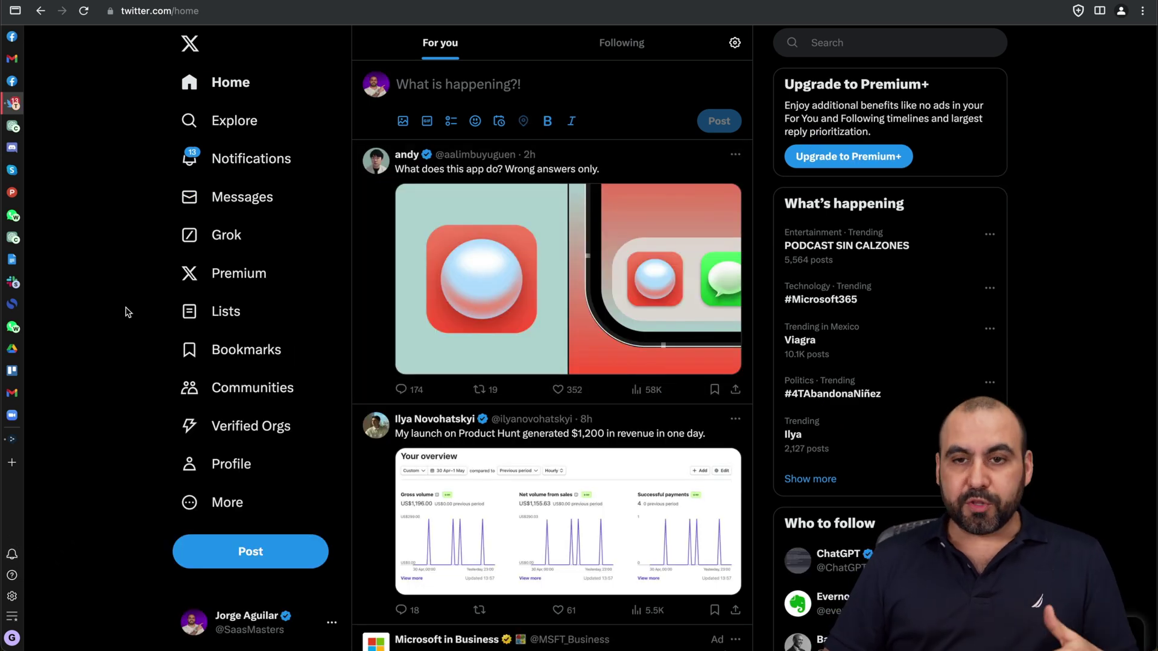
# Open AppSumo in split view beside Twitter, widen its pane, then close the split.
pyautogui.click(1099, 14)
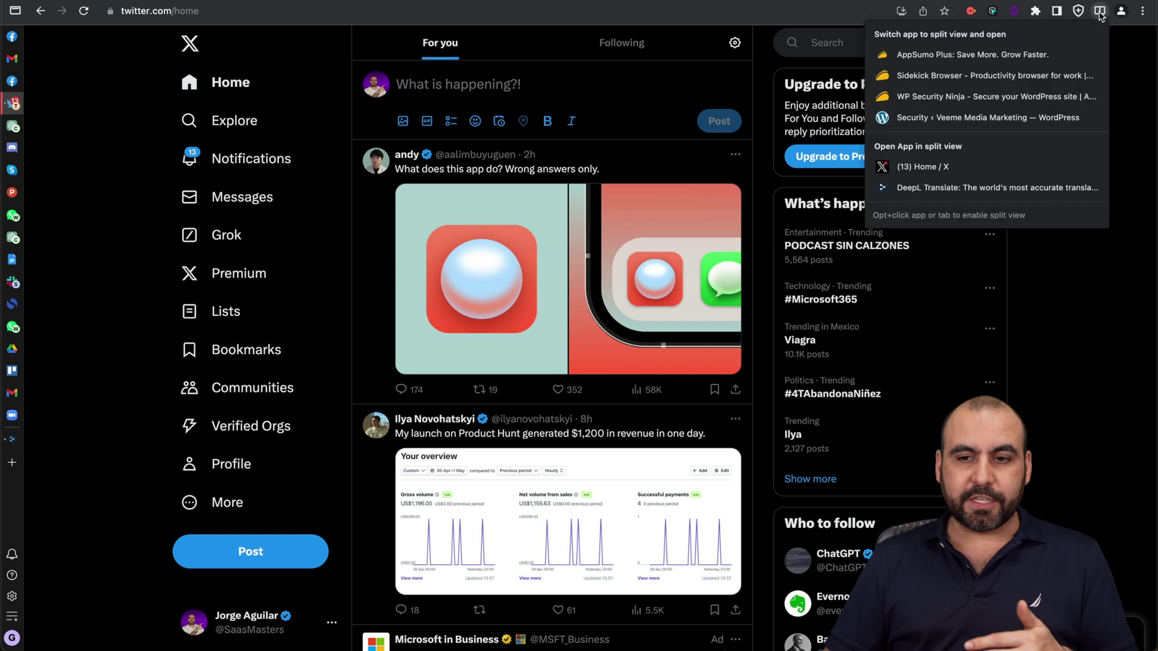
pyautogui.click(973, 55)
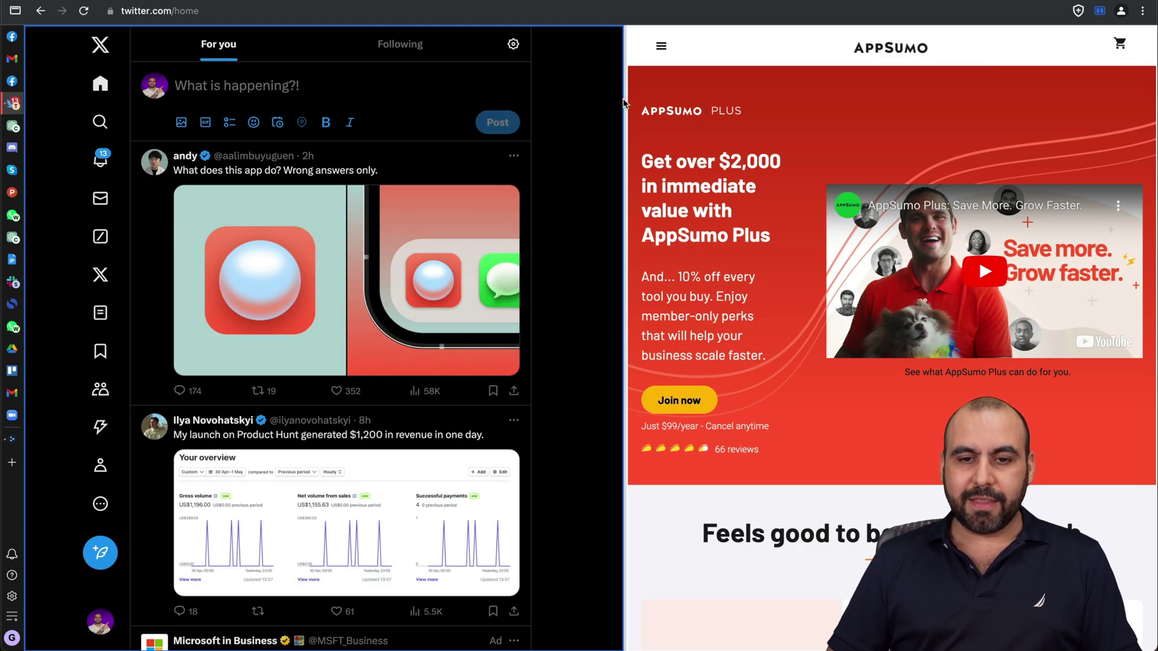
pyautogui.moveTo(620, 99); pyautogui.dragTo(592, 100)
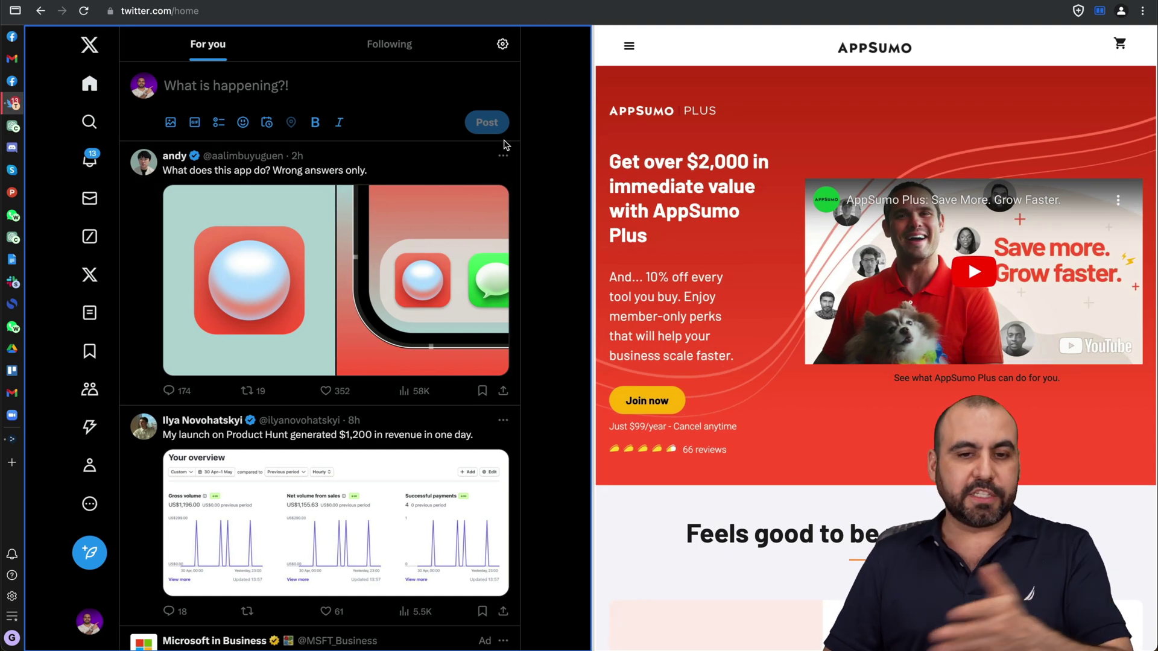
pyautogui.click(1099, 14)
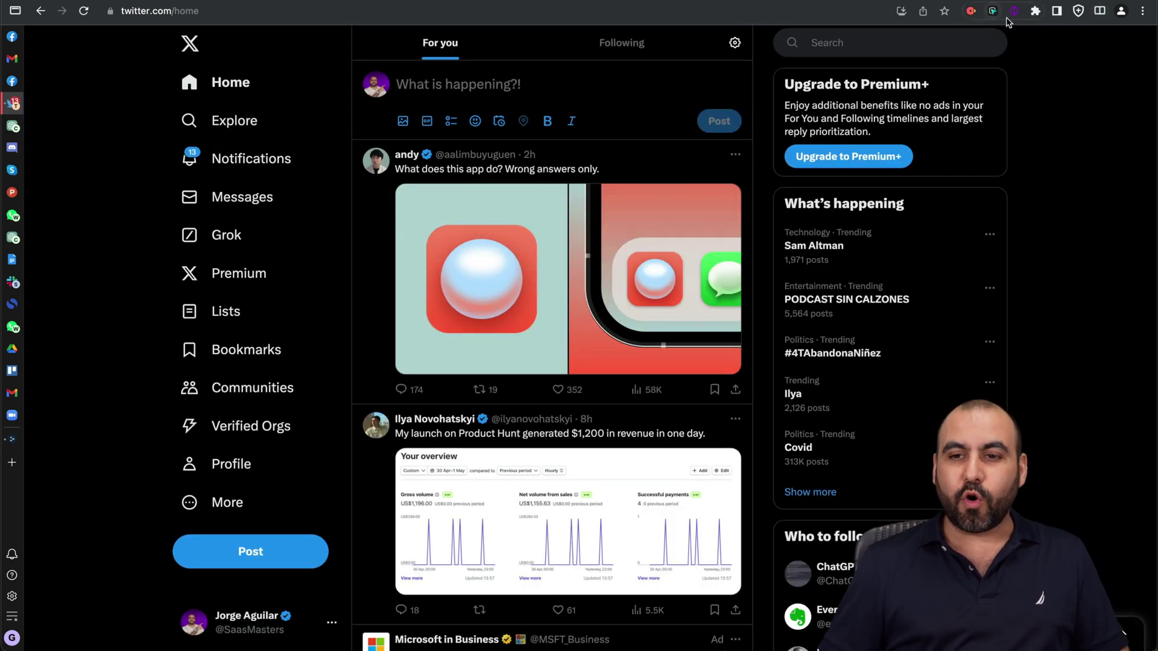
# Glance at the installed extensions list and close it again.
pyautogui.click(1033, 12)
pyautogui.click(1033, 14)
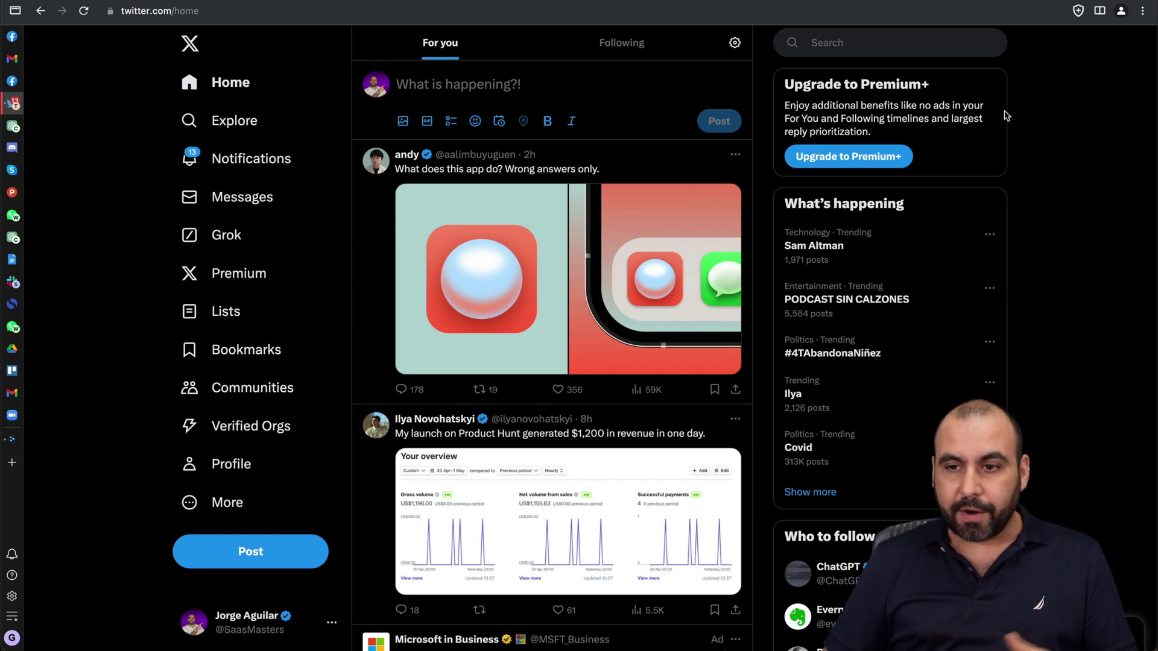
pyautogui.moveTo(1128, 9)
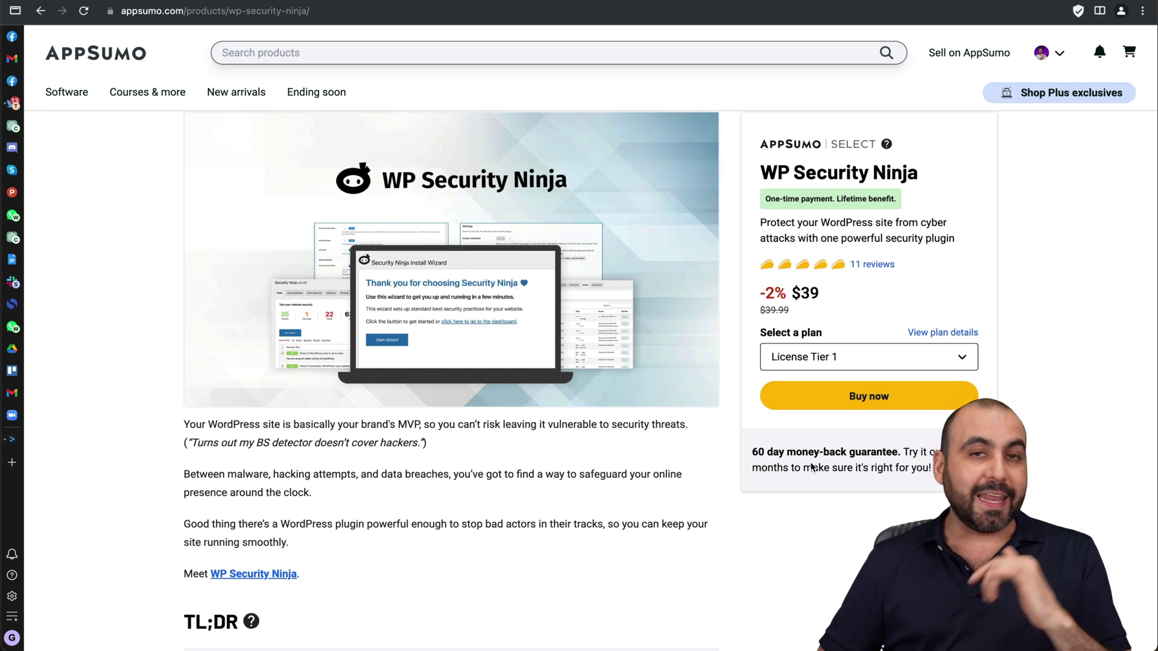
# Switch the third plan card to License Tier 4 at $299 for unlimited websites.
pyautogui.scroll(-10, 779, 513)
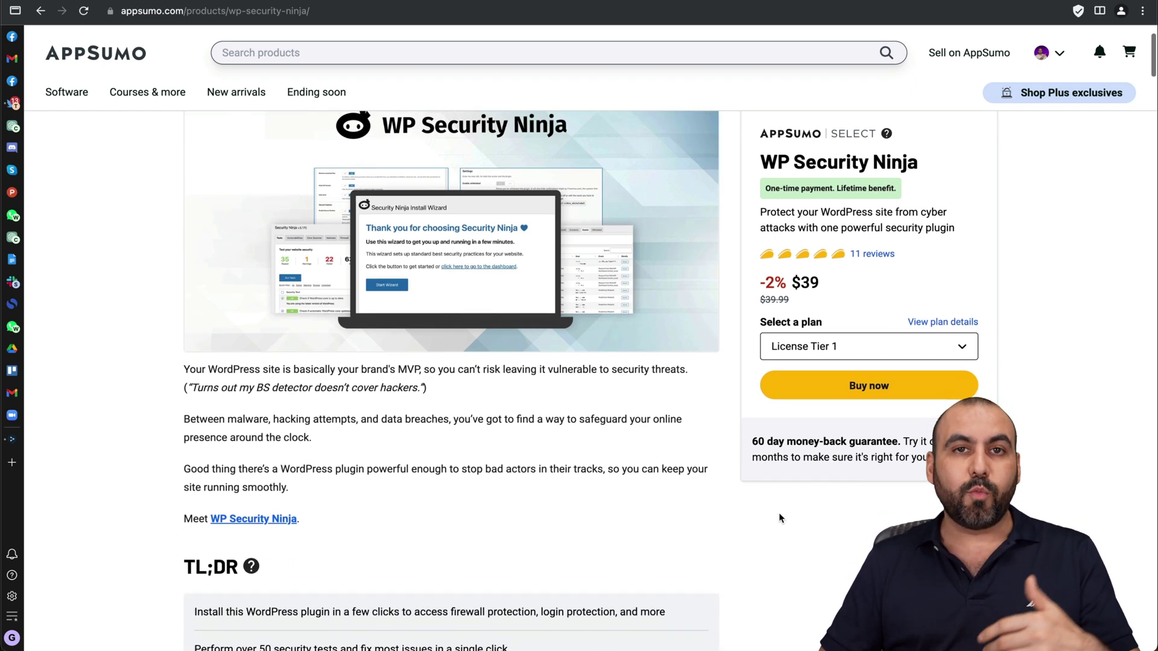
pyautogui.scroll(-20, 779, 513)
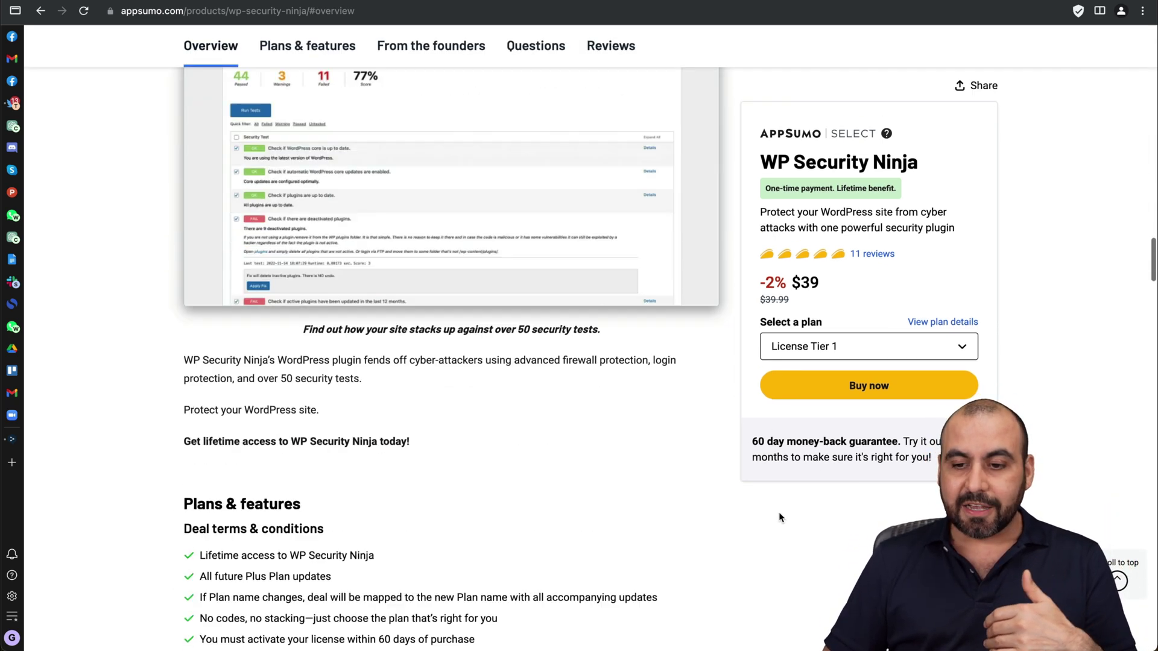
pyautogui.scroll(-3, 779, 513)
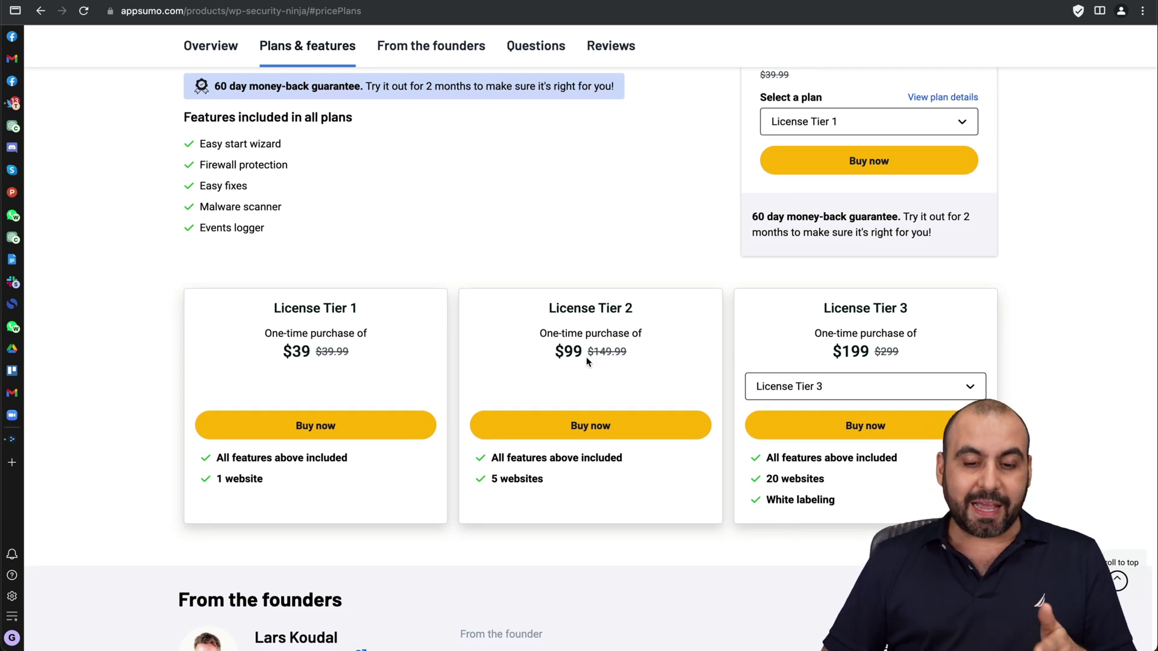
pyautogui.click(815, 391)
pyautogui.click(806, 444)
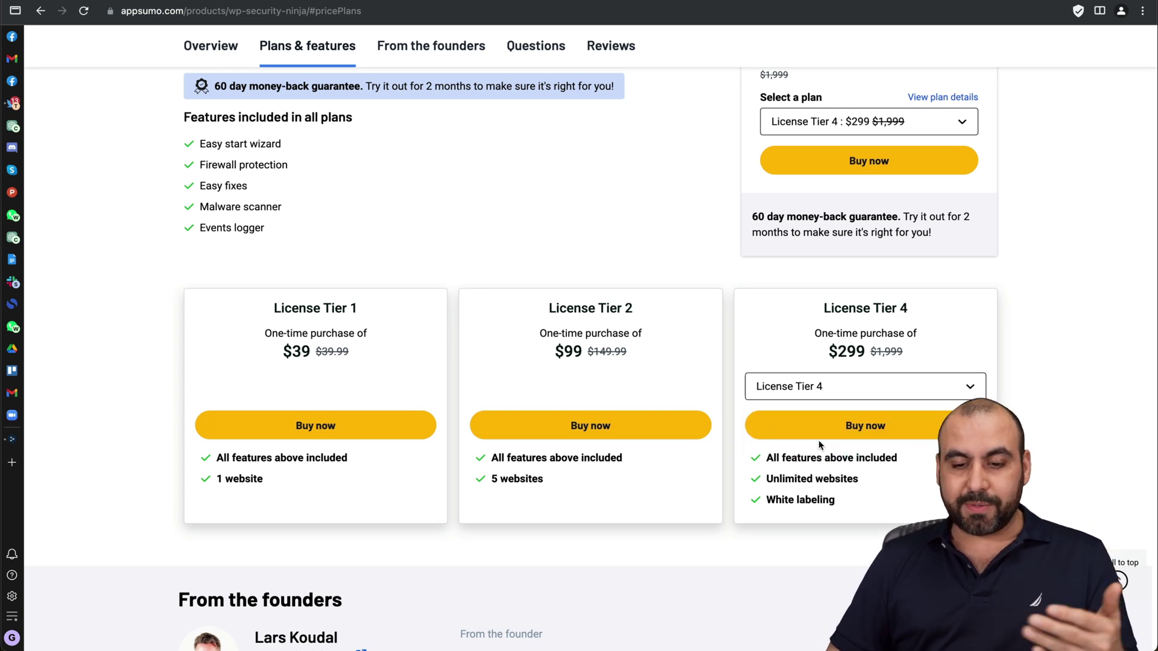
# Highlight the Unlimited websites and White labeling features on that card.
pyautogui.tripleClick(832, 478)
pyautogui.click(842, 497)
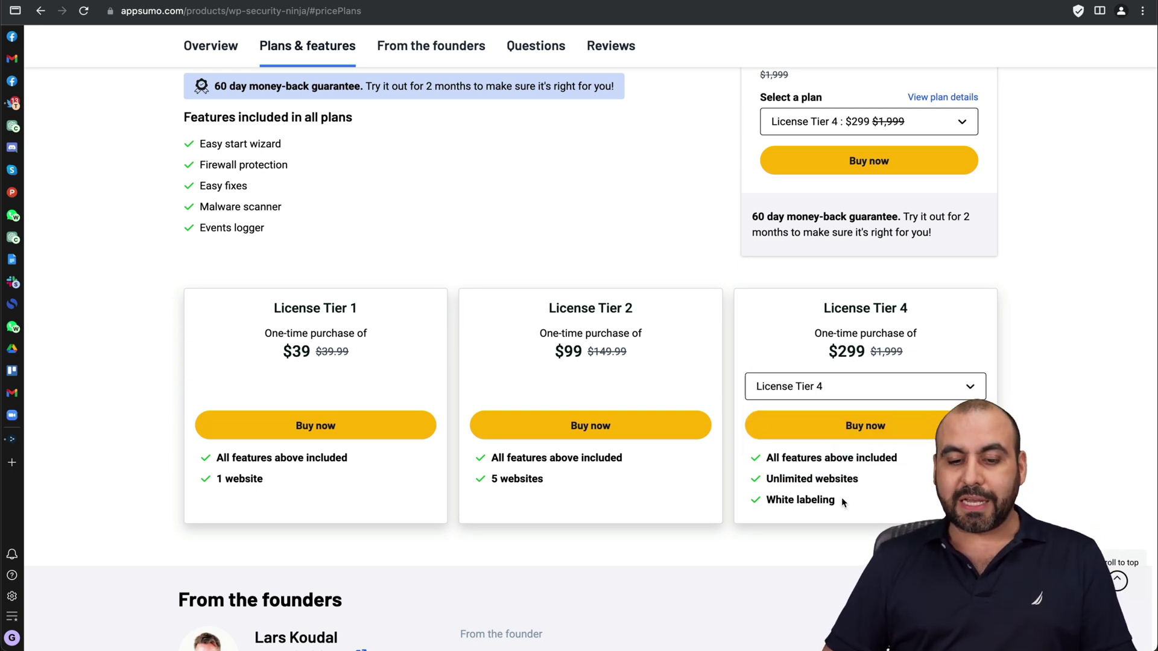
pyautogui.tripleClick(784, 500)
pyautogui.click(869, 501)
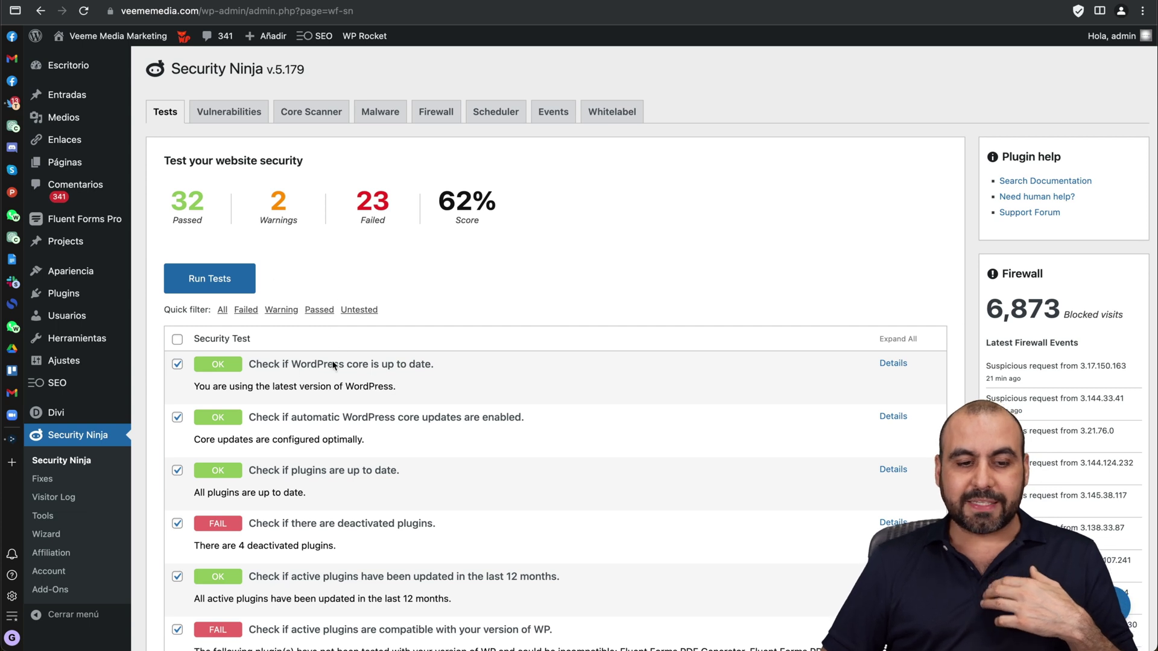
# Expand the failed deactivated-plugins test to read its explanation.
pyautogui.scroll(-3, 327, 371)
pyautogui.scroll(-1, 328, 371)
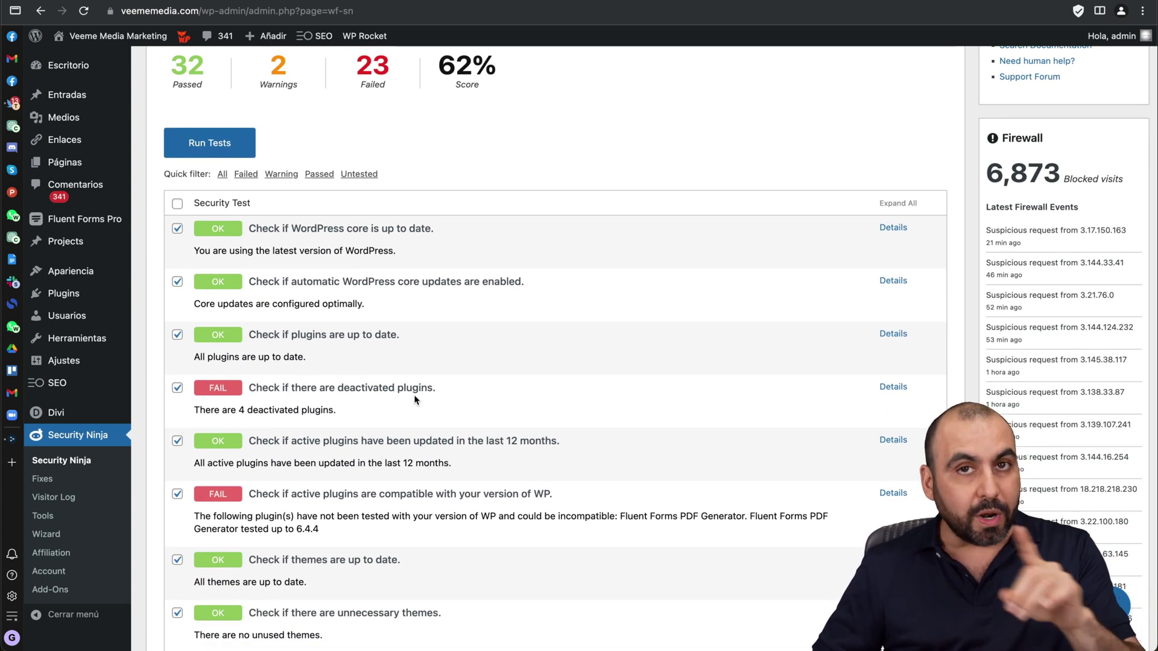
pyautogui.scroll(-2, 472, 499)
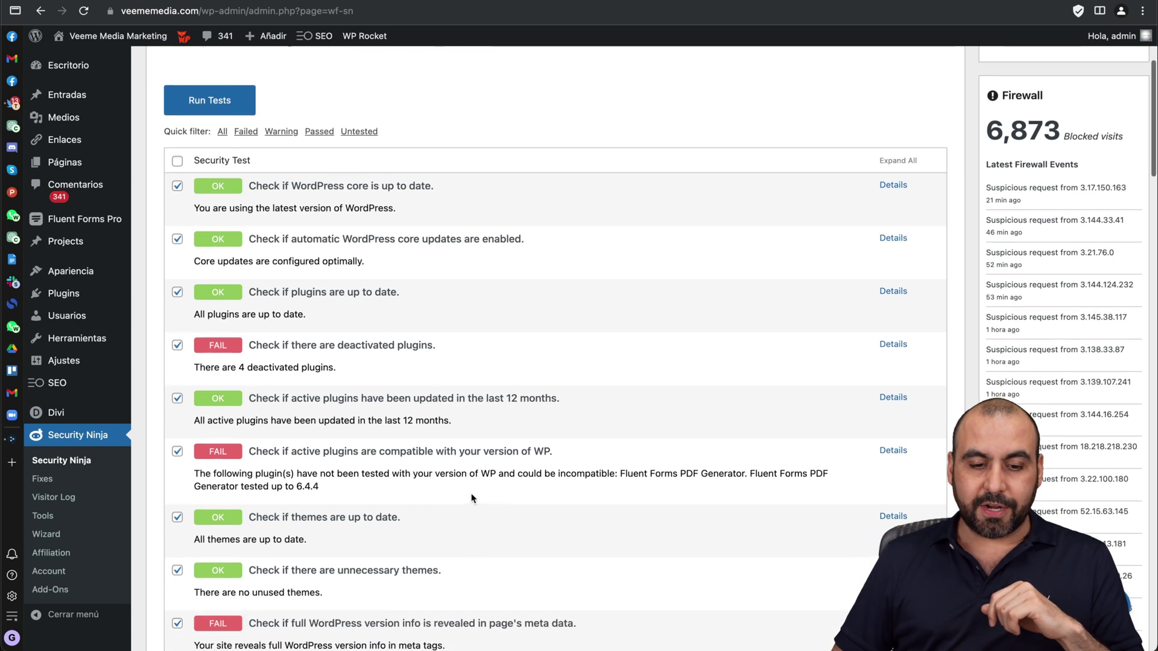
pyautogui.scroll(-2, 472, 499)
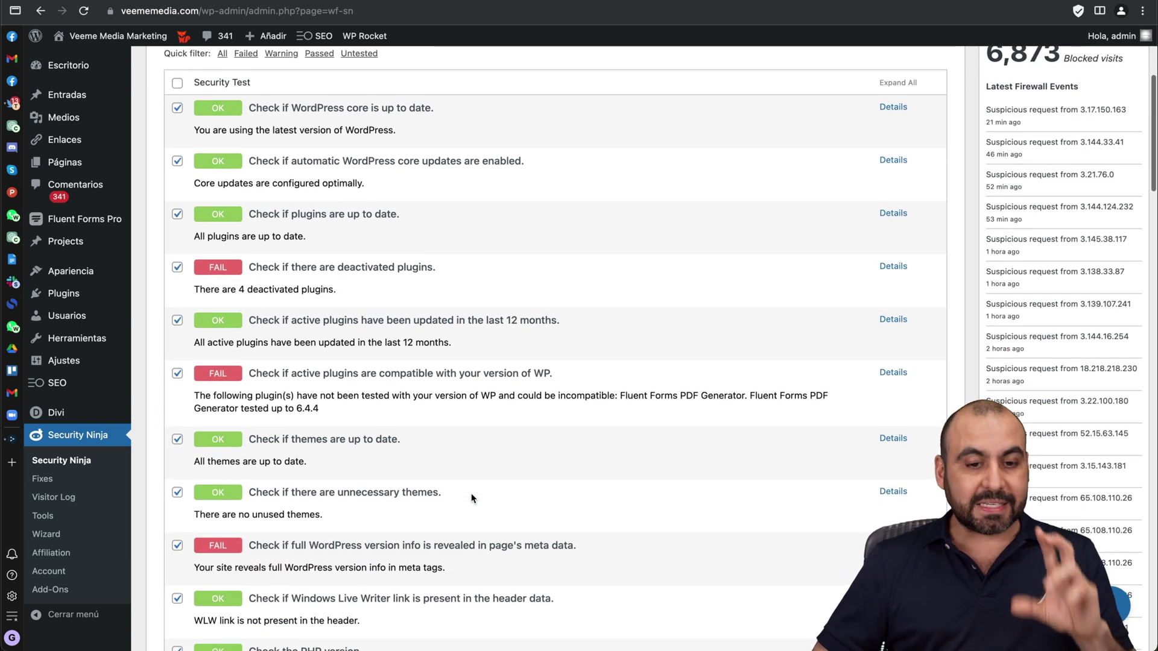
pyautogui.click(902, 268)
# Expand the failed table prefix test and focus its proposed prefix wp_19709_.
pyautogui.scroll(-2, 642, 331)
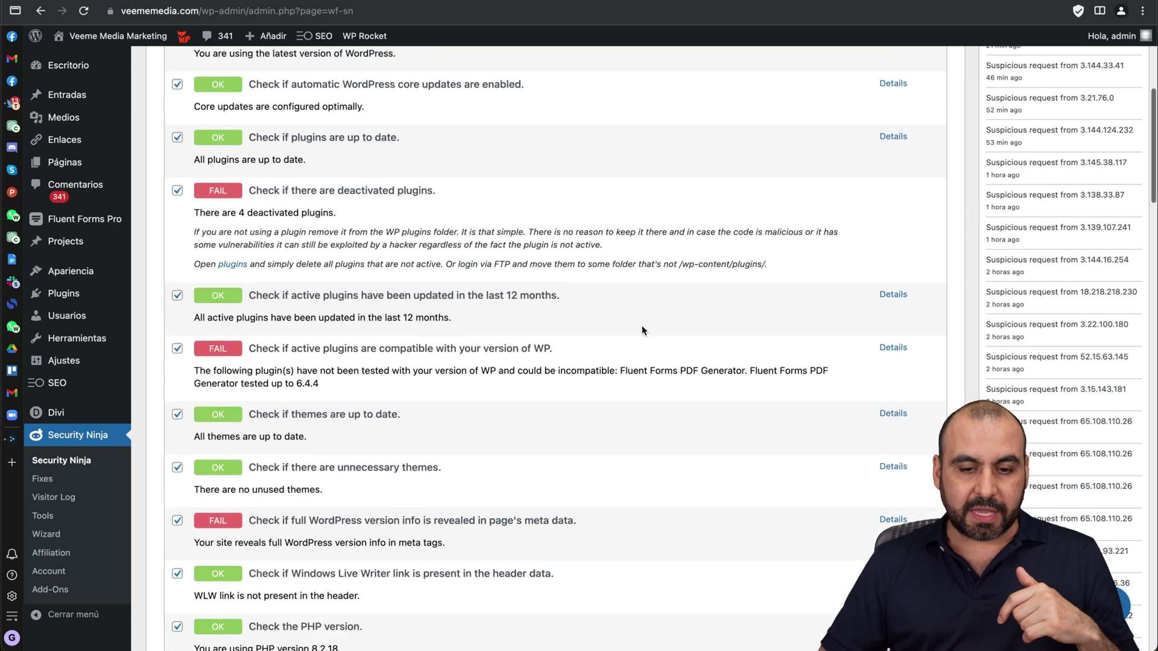
pyautogui.scroll(-1, 642, 329)
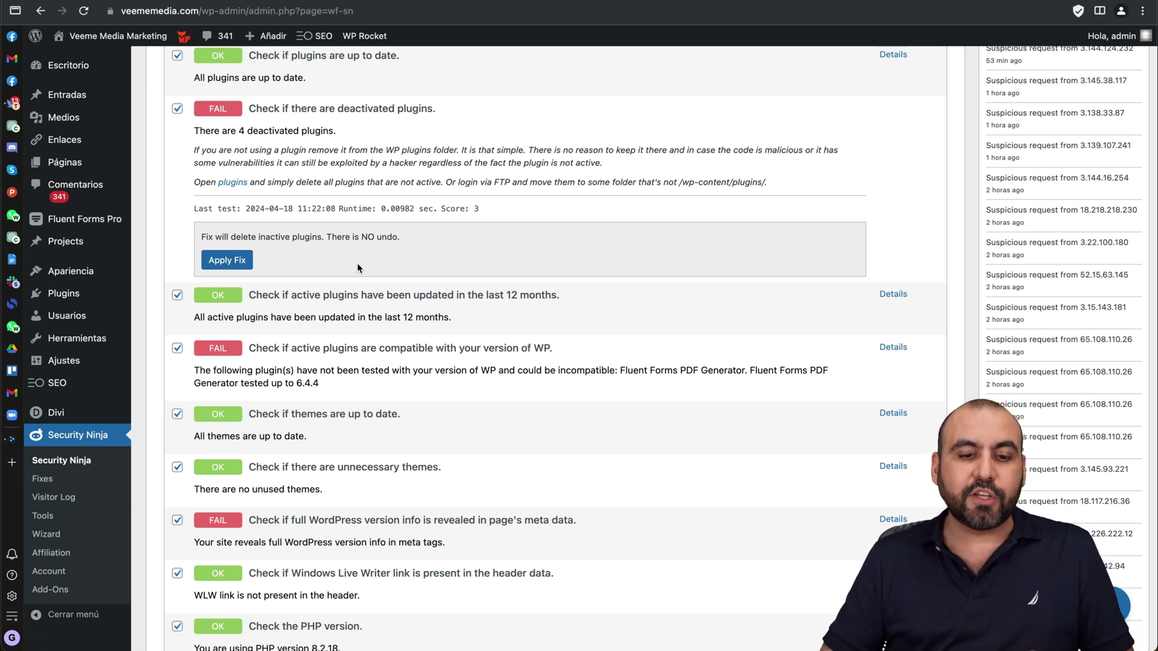
pyautogui.scroll(-5, 468, 453)
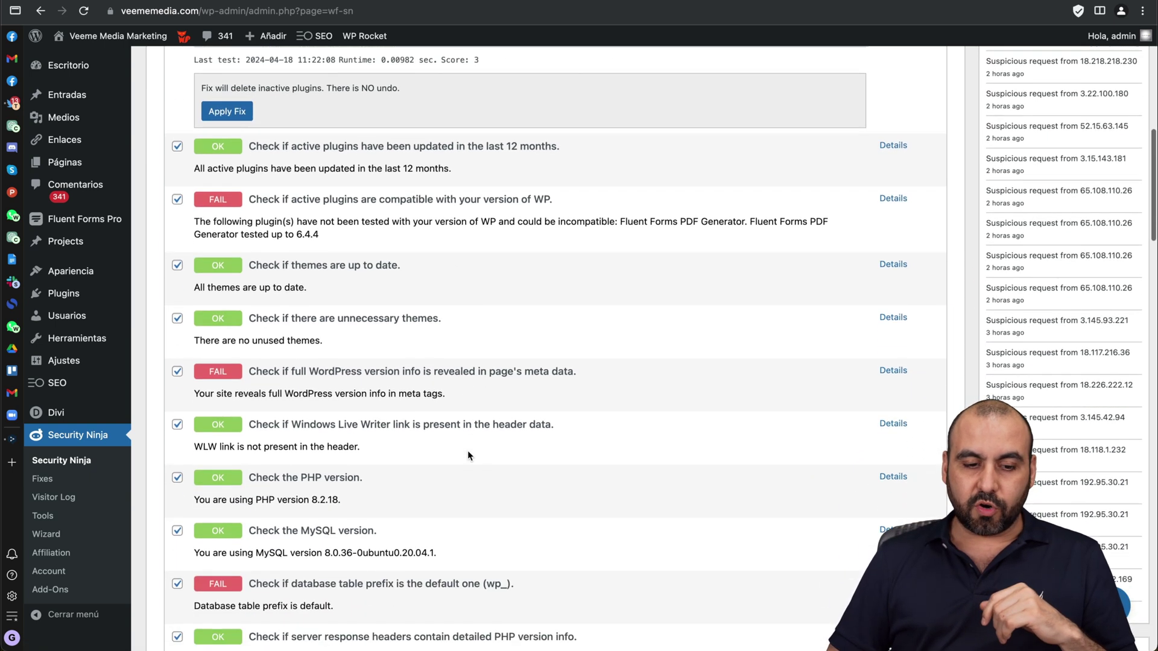
pyautogui.scroll(-2, 471, 449)
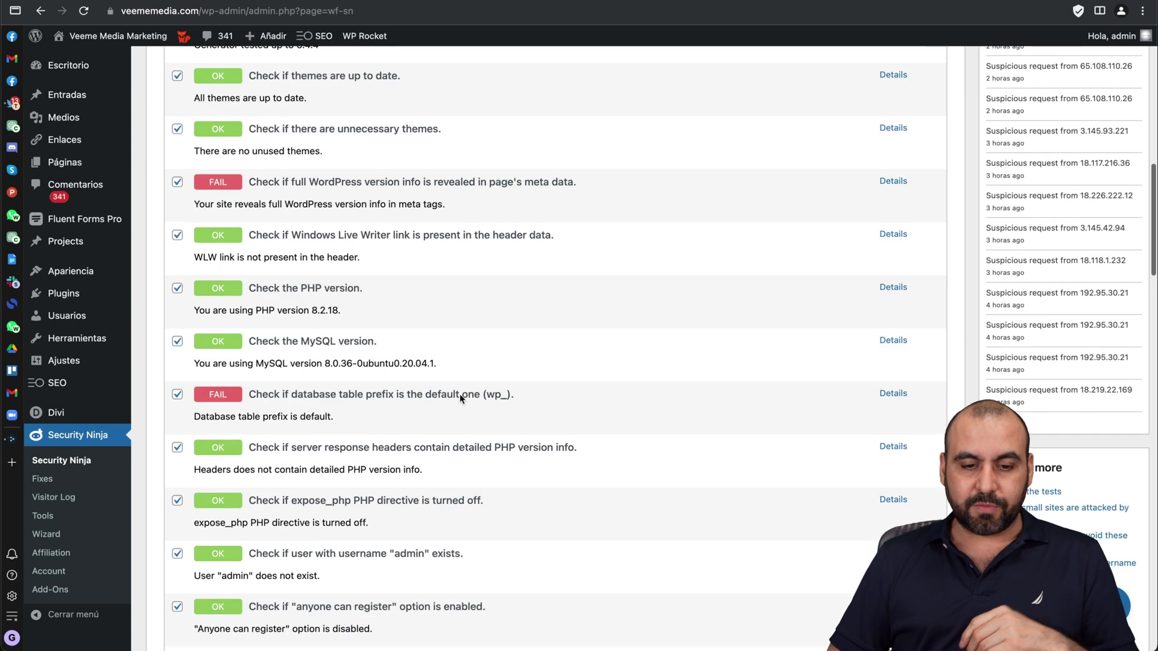
pyautogui.click(889, 402)
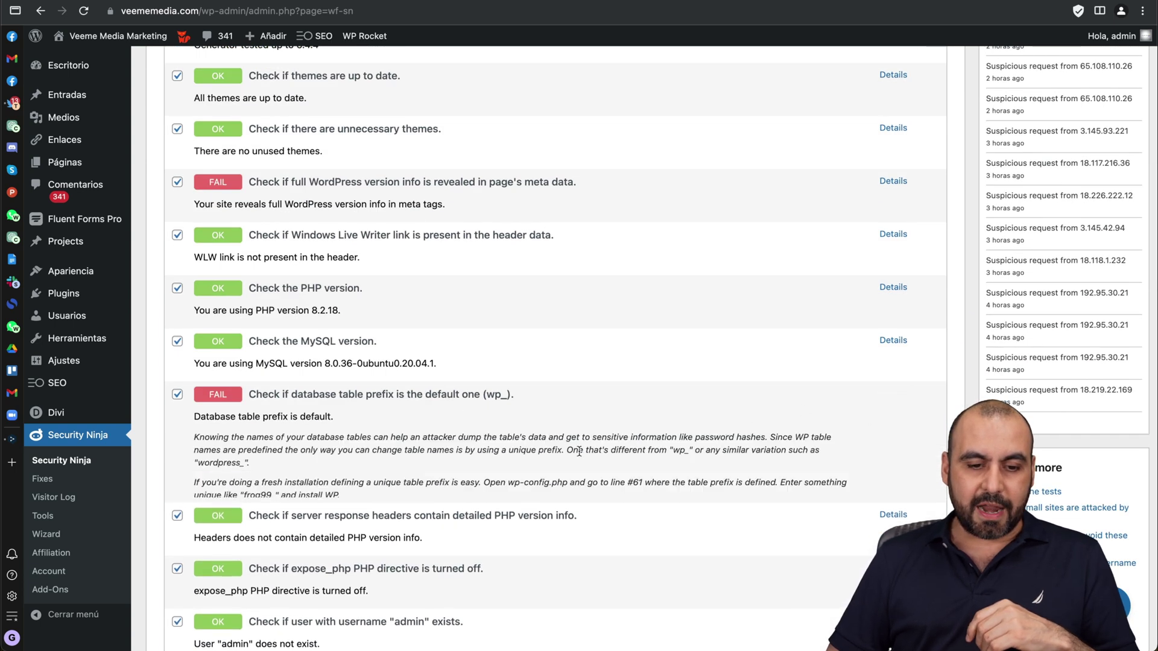
pyautogui.scroll(-3, 387, 517)
pyautogui.scroll(-1, 387, 516)
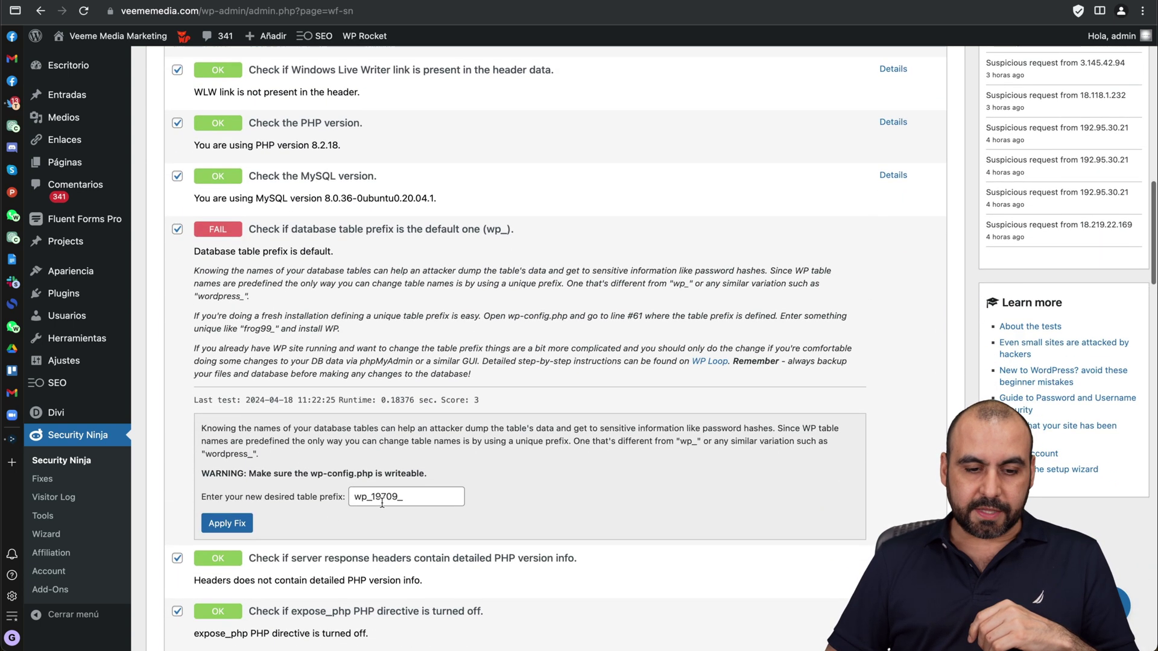
pyautogui.click(448, 498)
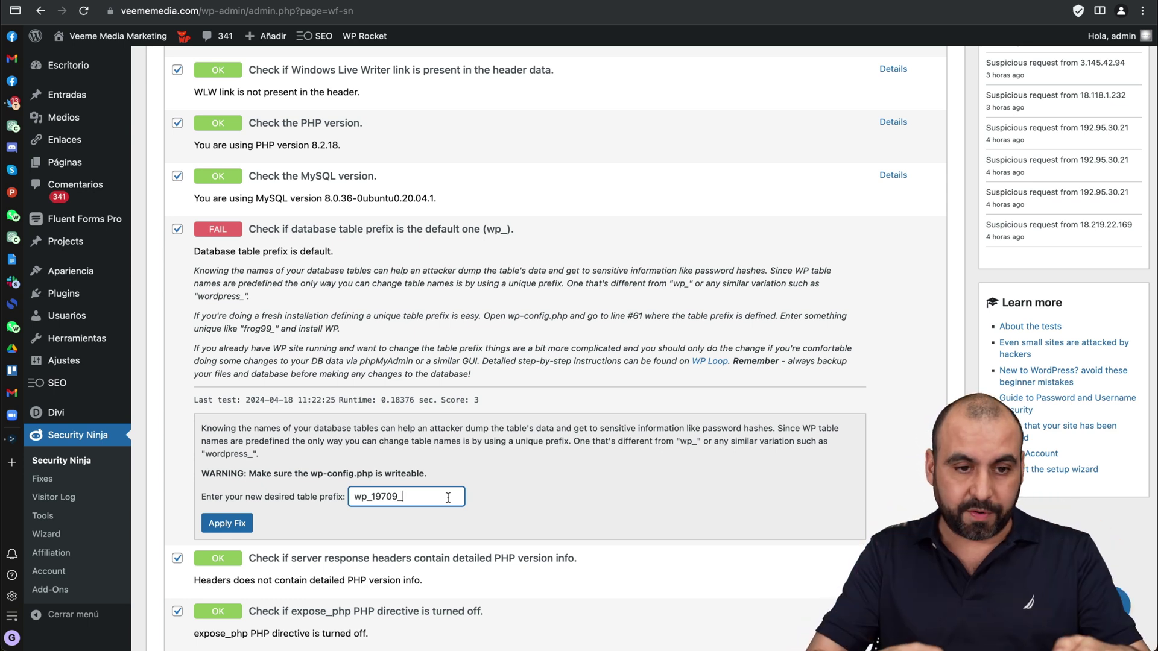
pyautogui.scroll(15, 449, 498)
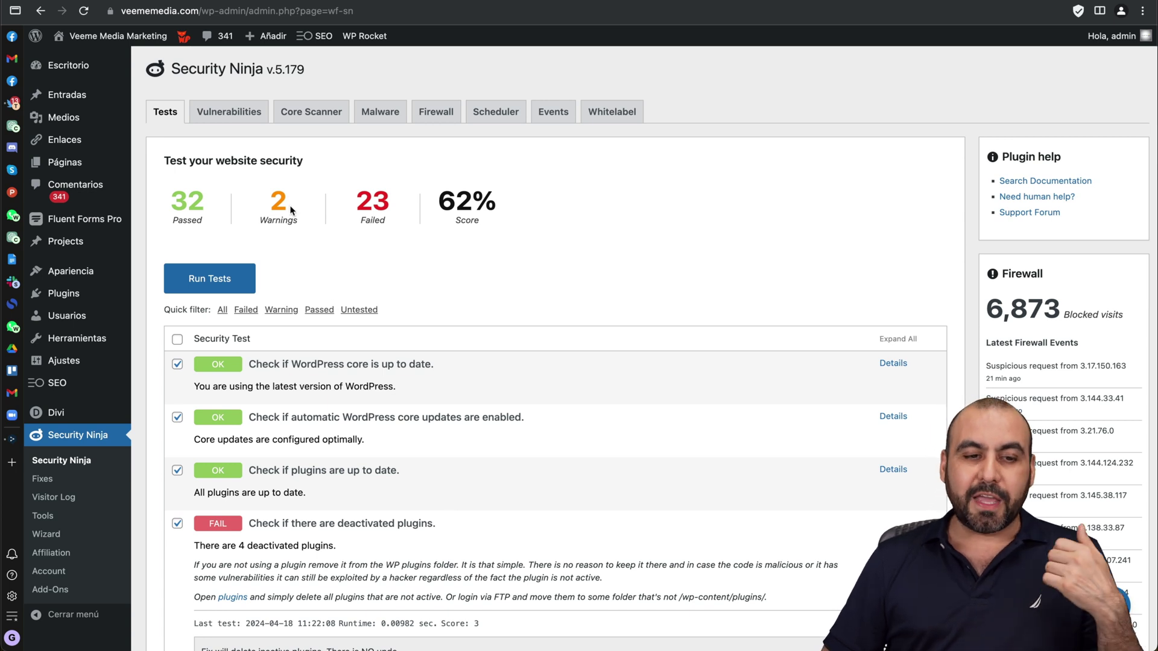
# Scan the 2,667 WordPress core files with no problems found, then view the Malware scanner's 13 issues.
pyautogui.click(229, 112)
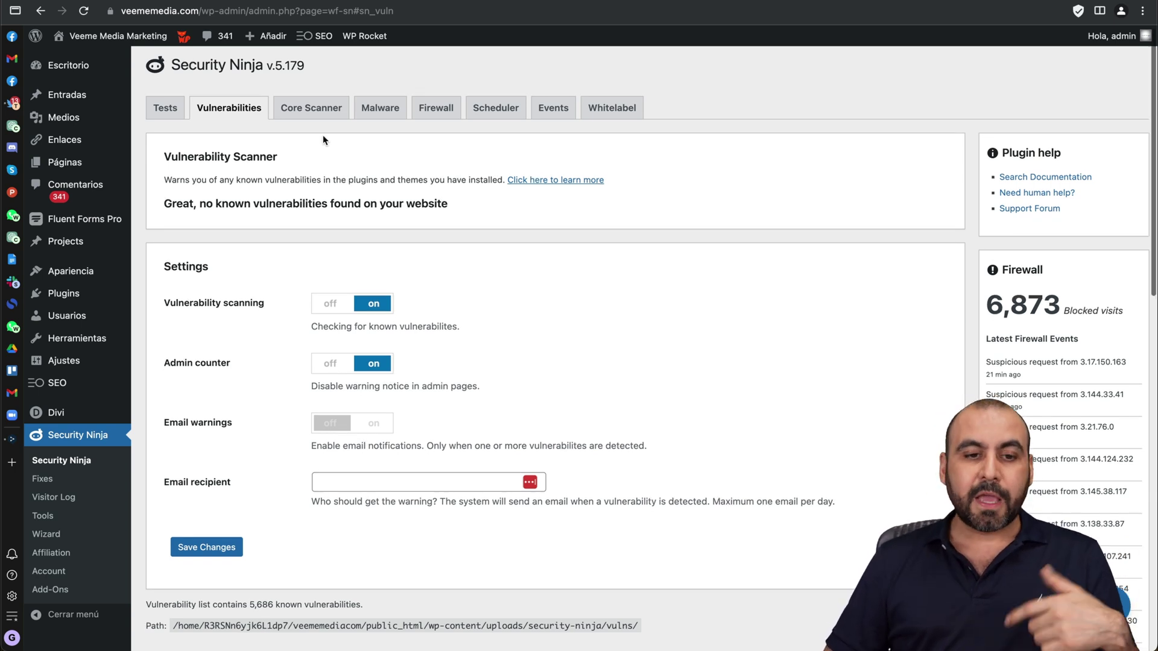
pyautogui.click(306, 112)
pyautogui.click(240, 219)
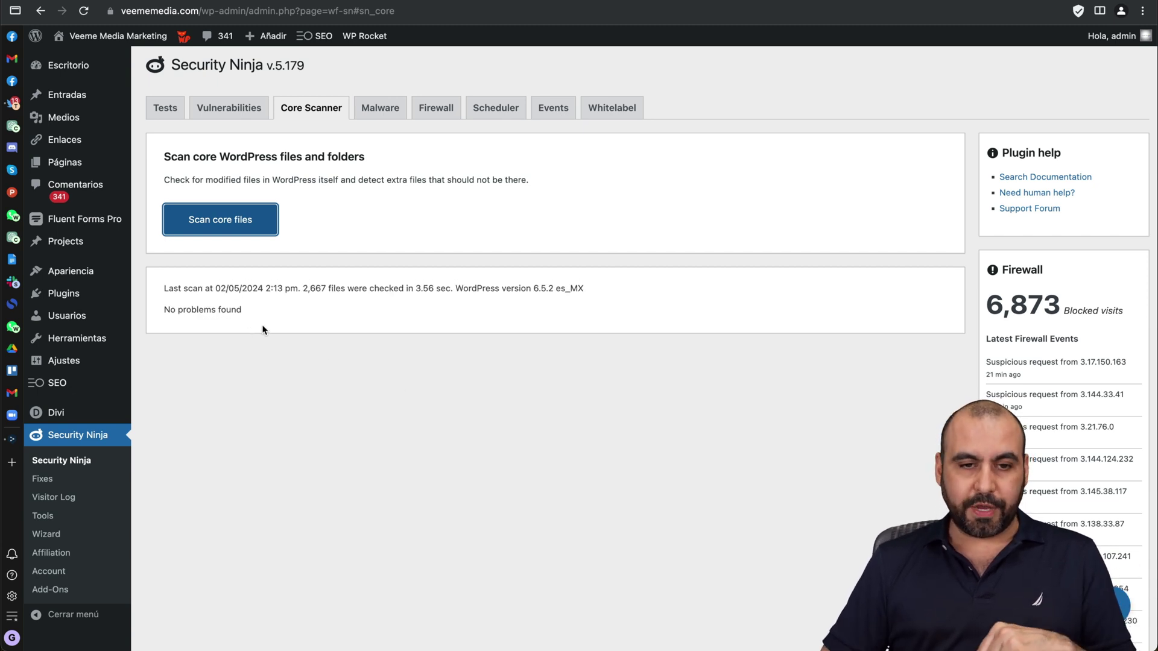
pyautogui.click(380, 109)
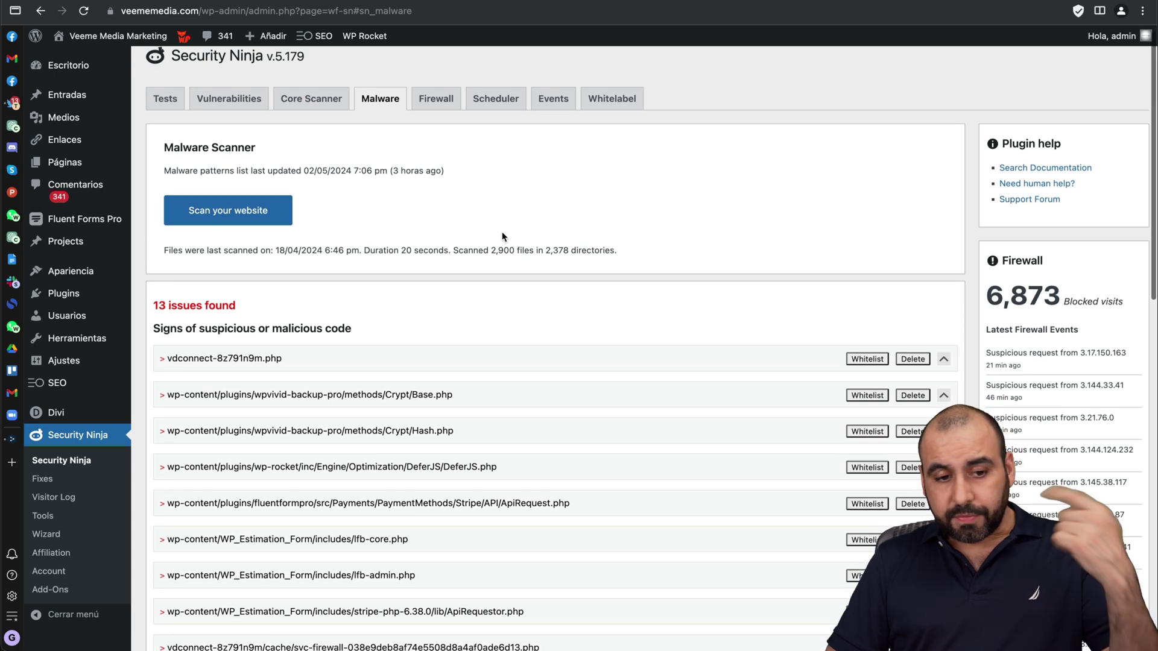
# Delete the flagged vdconnect-8z791n9m.php file, then view the Firewall page's 6,873 blocked visits.
pyautogui.scroll(-1, 503, 234)
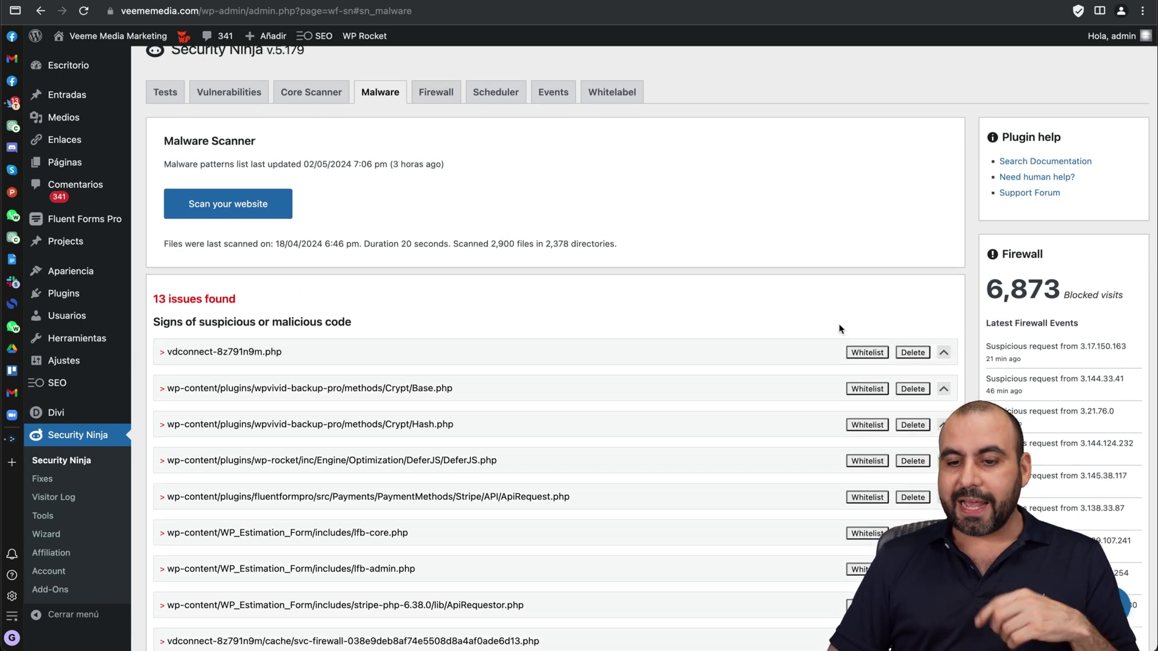
pyautogui.click(913, 353)
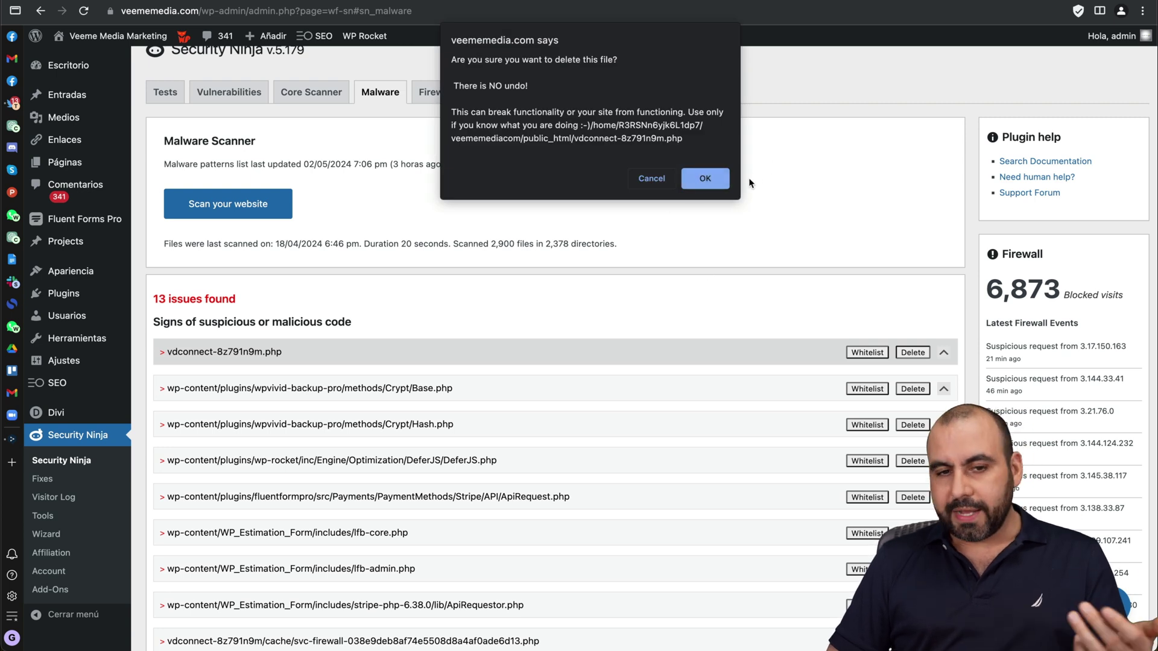
pyautogui.click(709, 179)
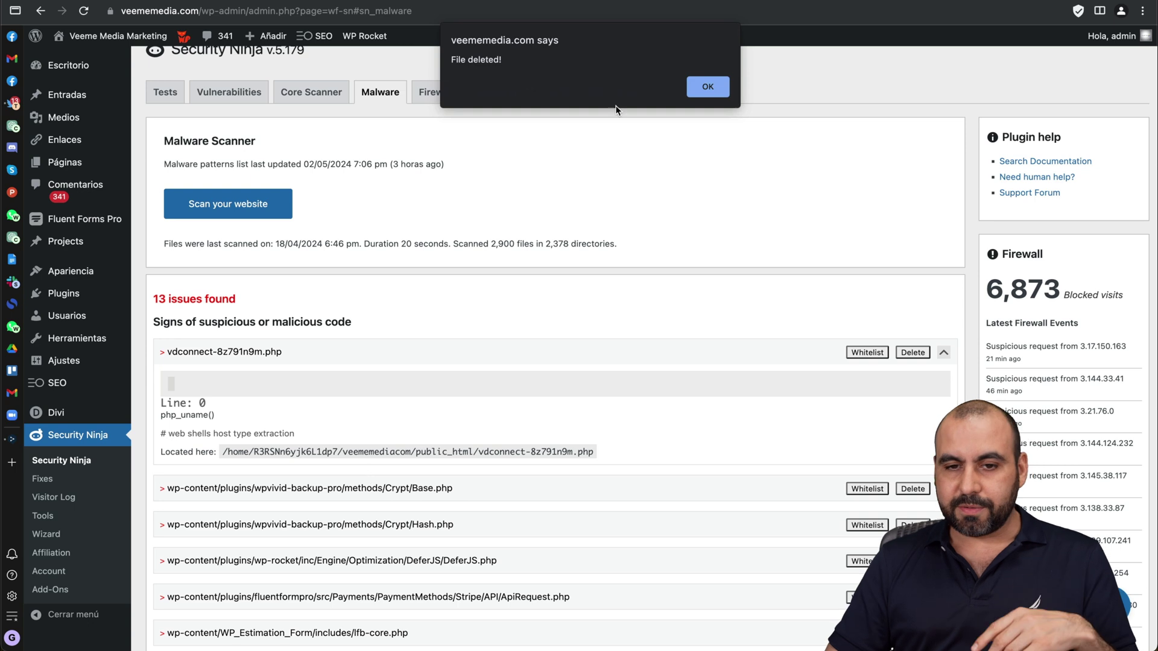
pyautogui.click(703, 87)
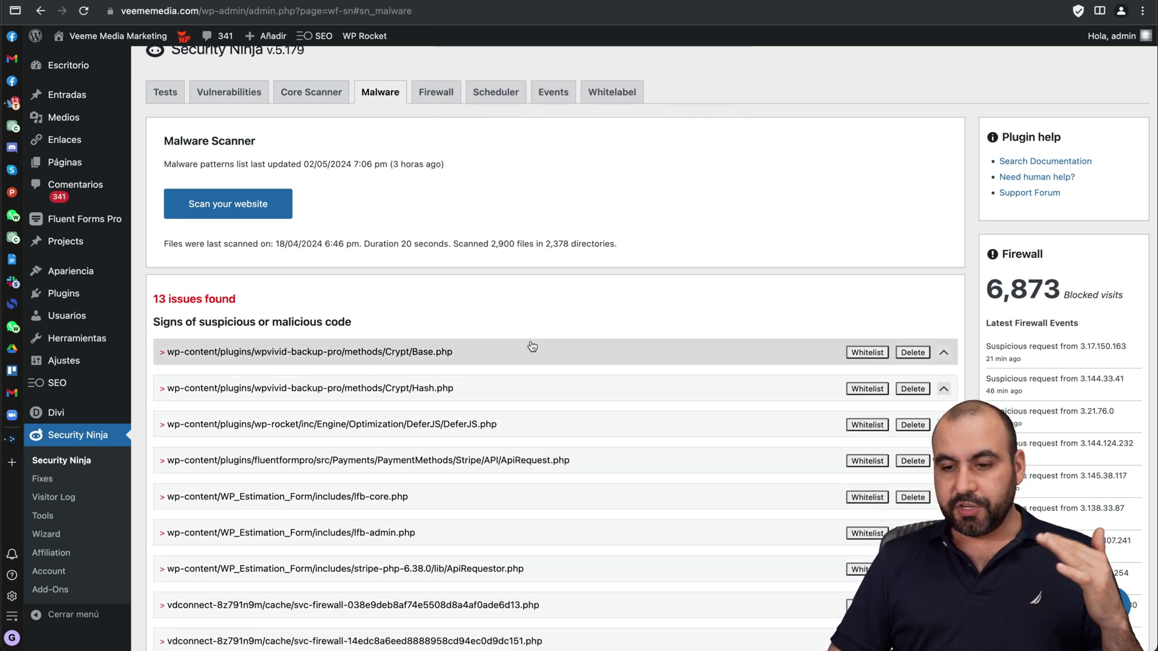
pyautogui.click(432, 89)
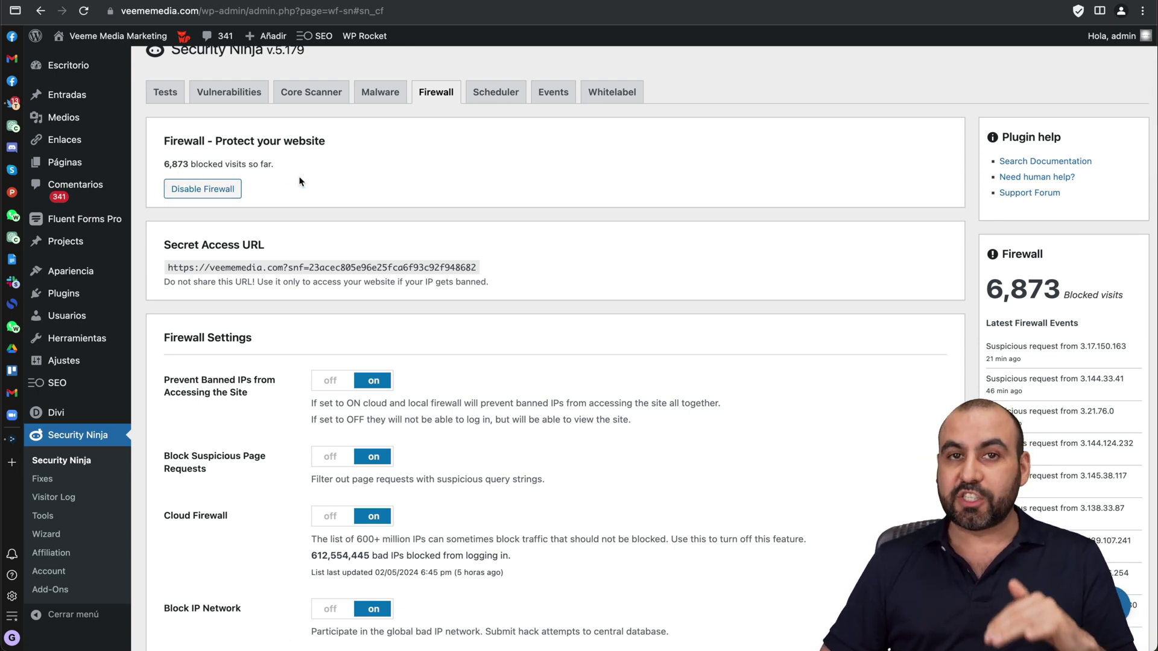
# Review the Firewall, Scheduler and Events tabs, ending on Whitelabel with its unlimited sites license.
pyautogui.scroll(-10, 344, 196)
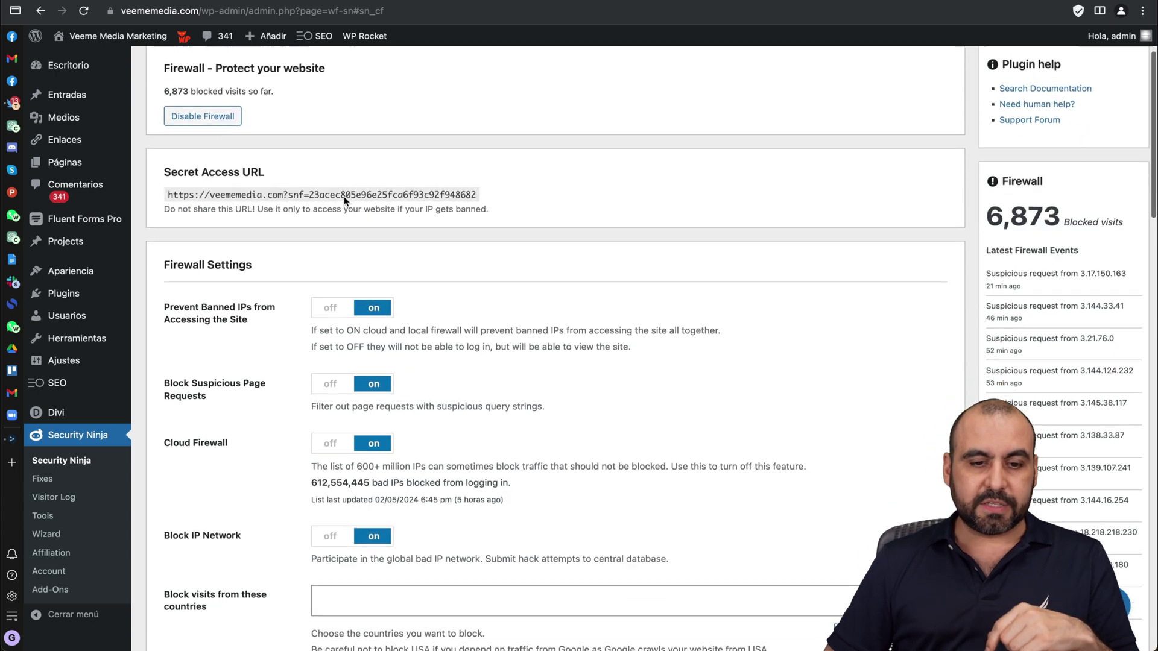
pyautogui.scroll(-10, 344, 196)
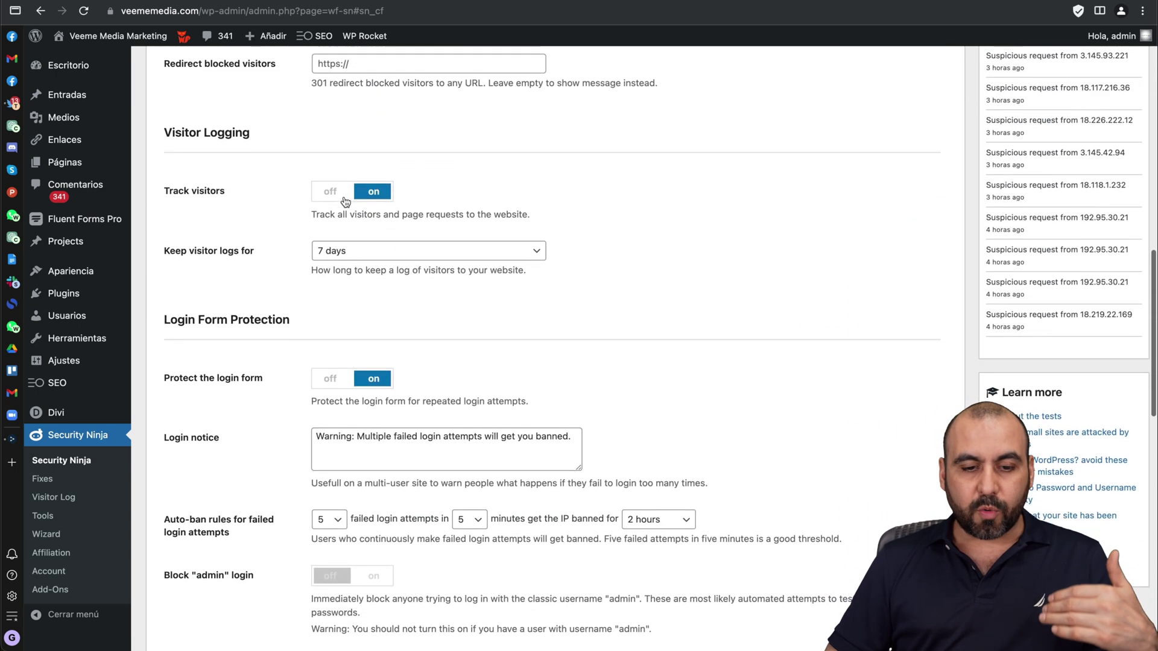
pyautogui.scroll(20, 344, 197)
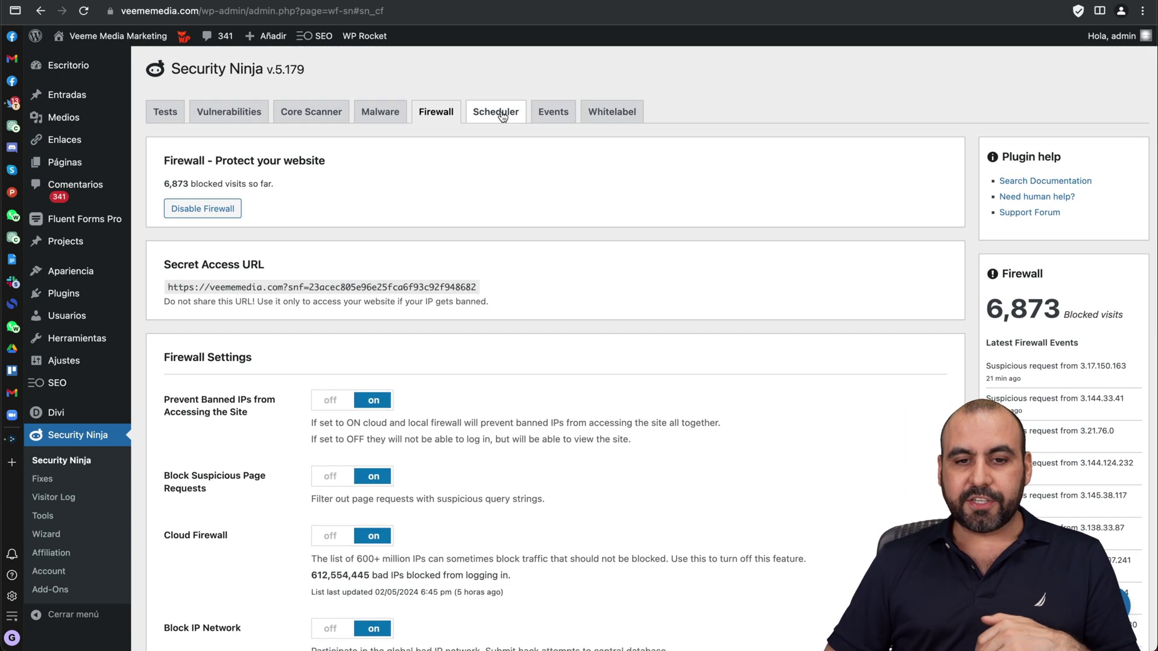
pyautogui.click(496, 115)
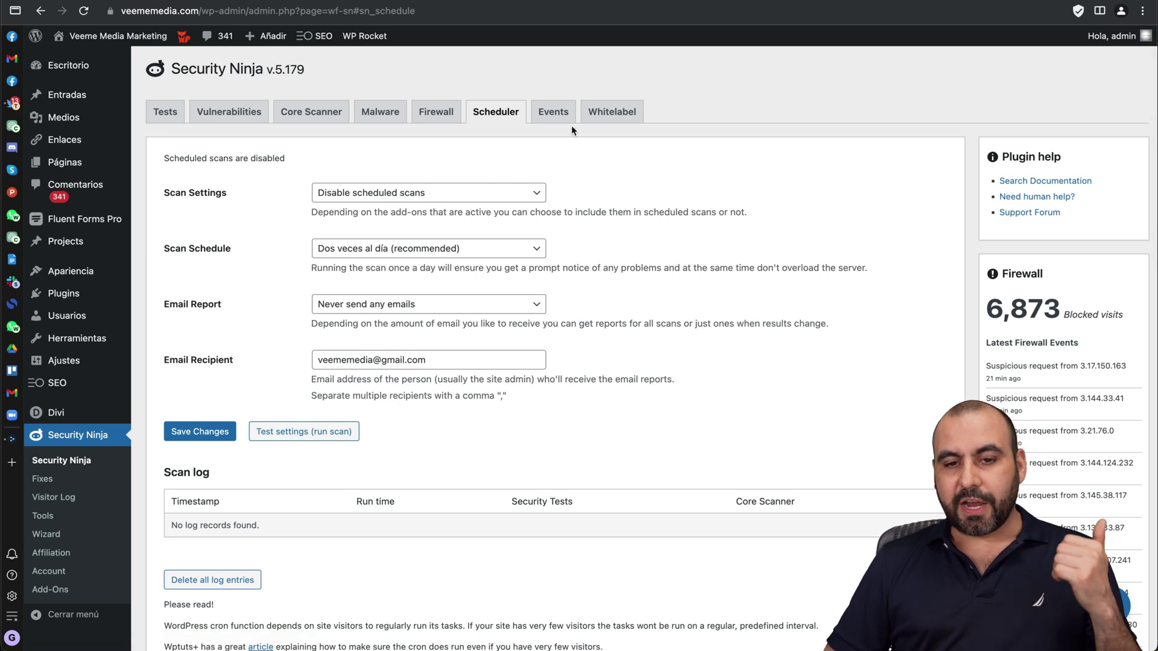
pyautogui.click(553, 113)
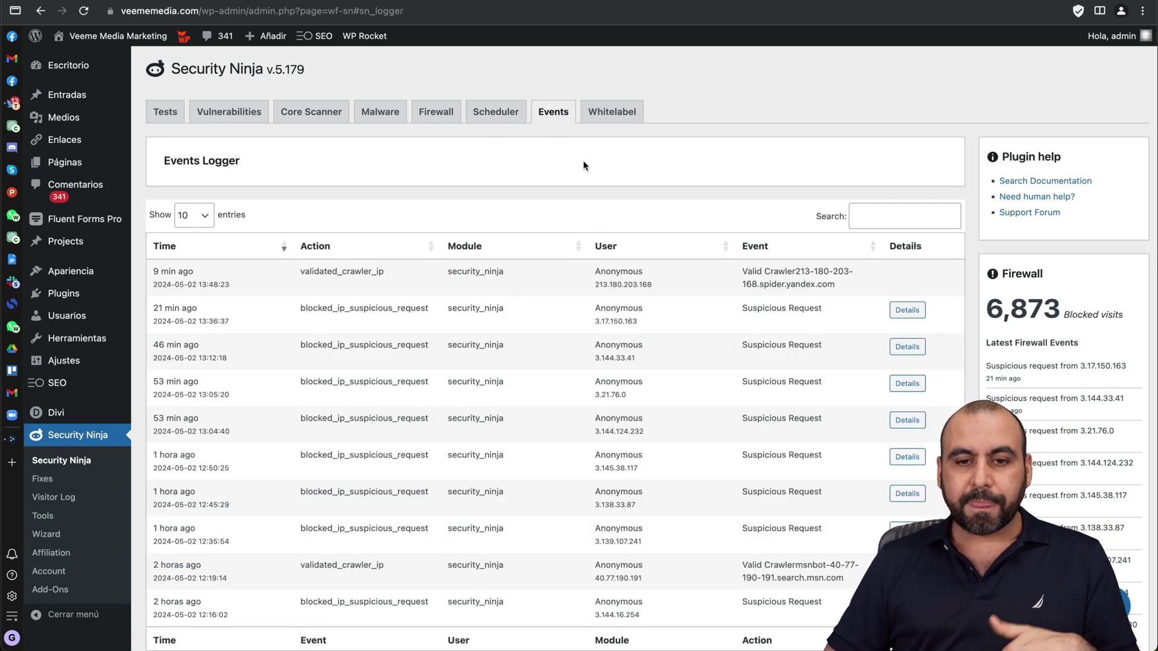
pyautogui.click(615, 114)
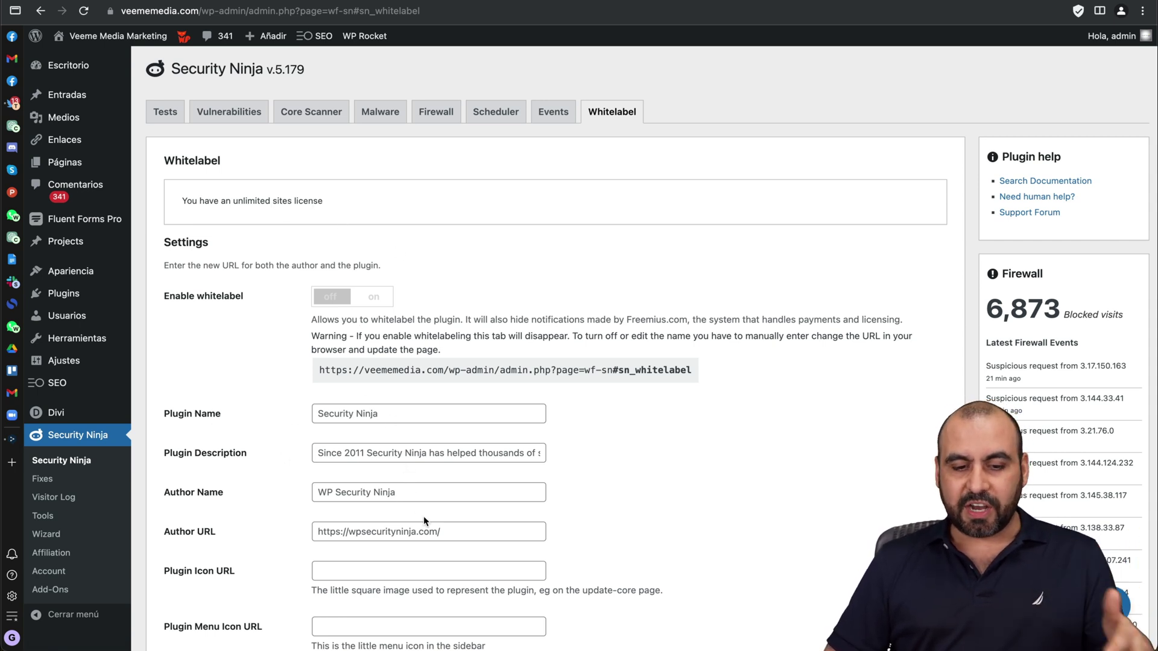
# Scroll the Whitelabel fields, showing plugin name Security Ninja and author name WP Security Ninja.
pyautogui.scroll(-4, 423, 517)
pyautogui.scroll(4, 423, 517)
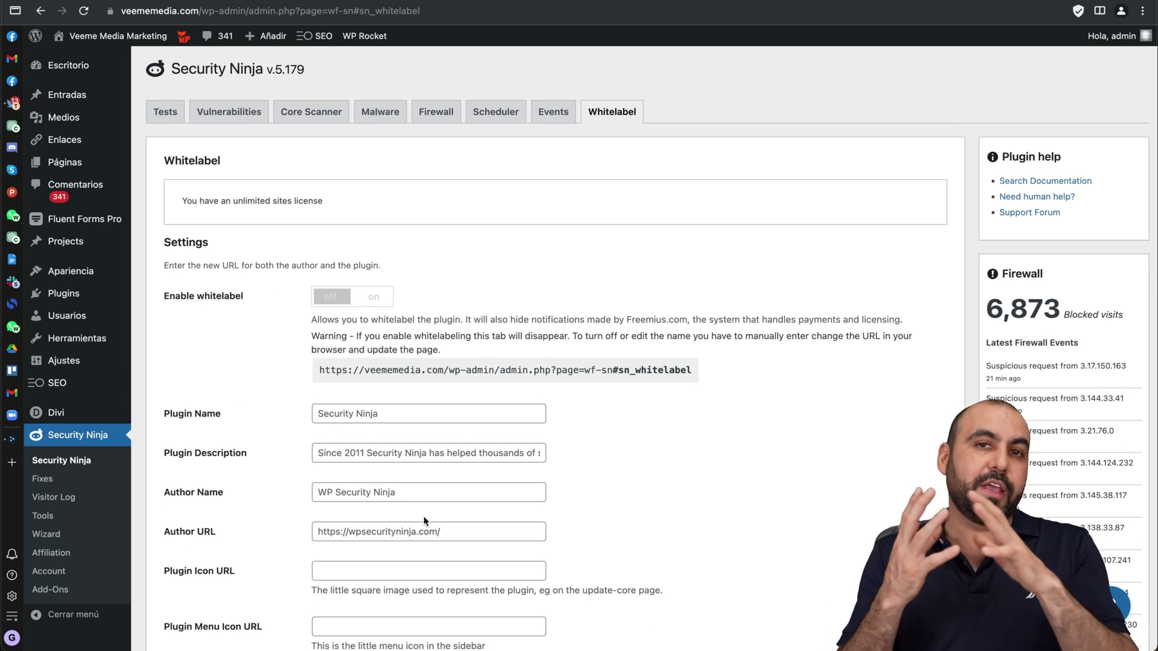